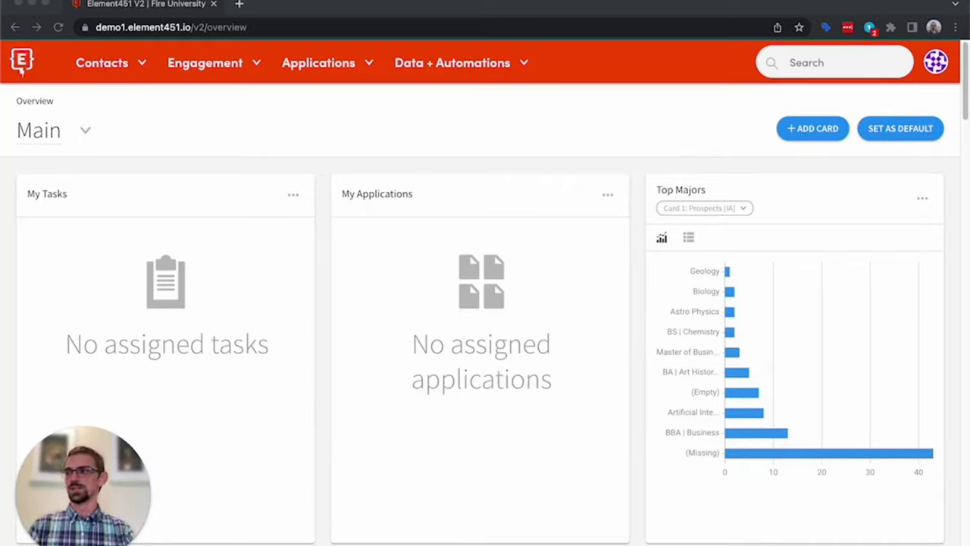
# Leave the Demo Data spreadsheet and go to Data + Automations > Import/Export > Import
pyautogui.press('super+Tab')
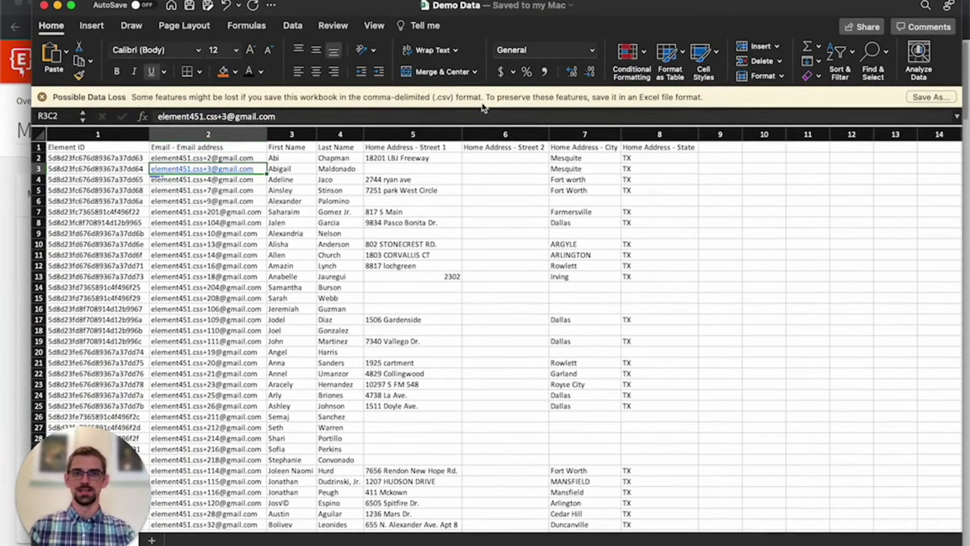
pyautogui.click(58, 6)
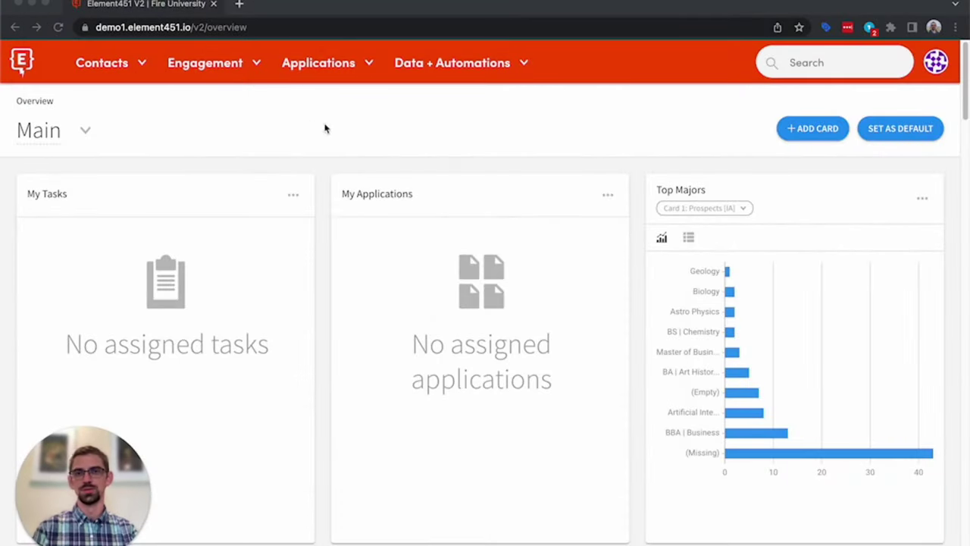
pyautogui.click(454, 79)
pyautogui.moveTo(455, 112)
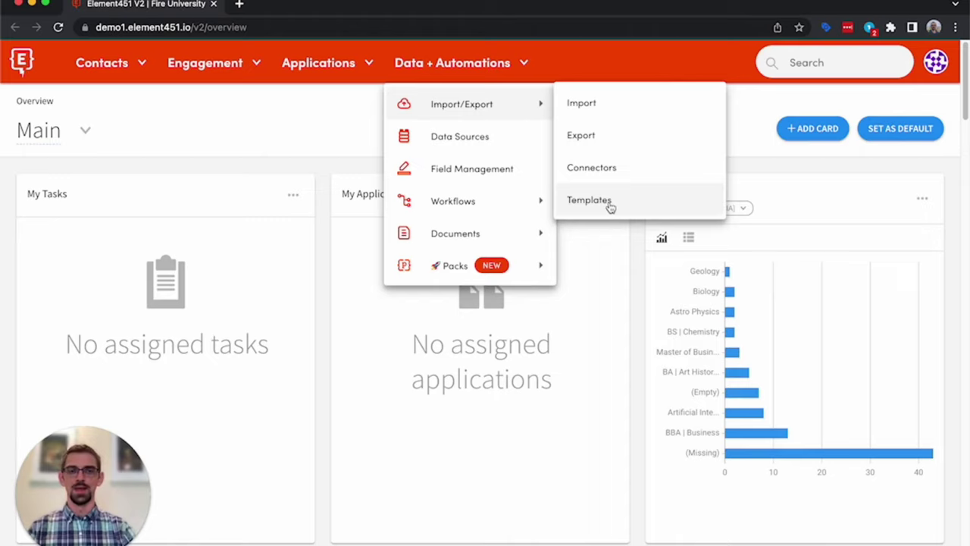
pyautogui.click(611, 106)
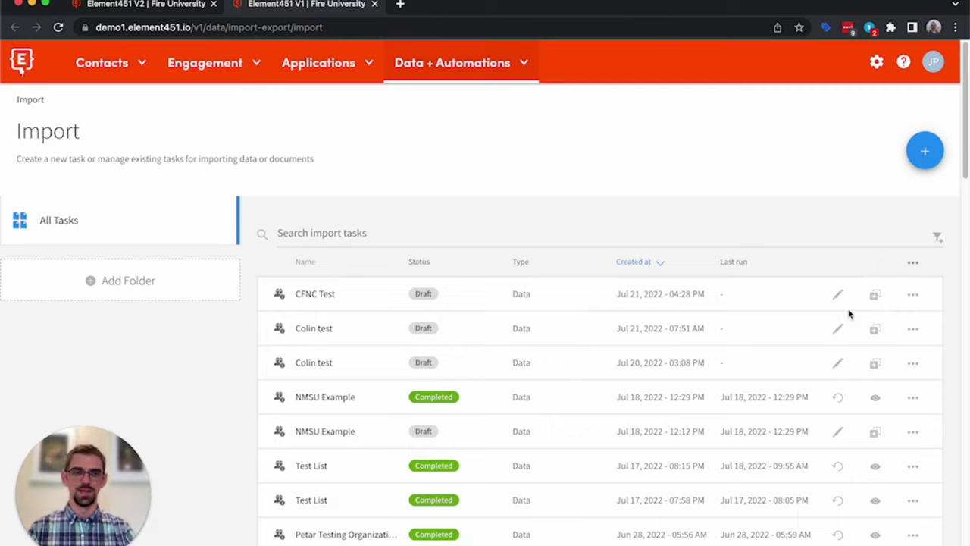
# Start a new Data-type import task and create it with the name 'Demo Data'
pyautogui.click(912, 297)
pyautogui.click(792, 190)
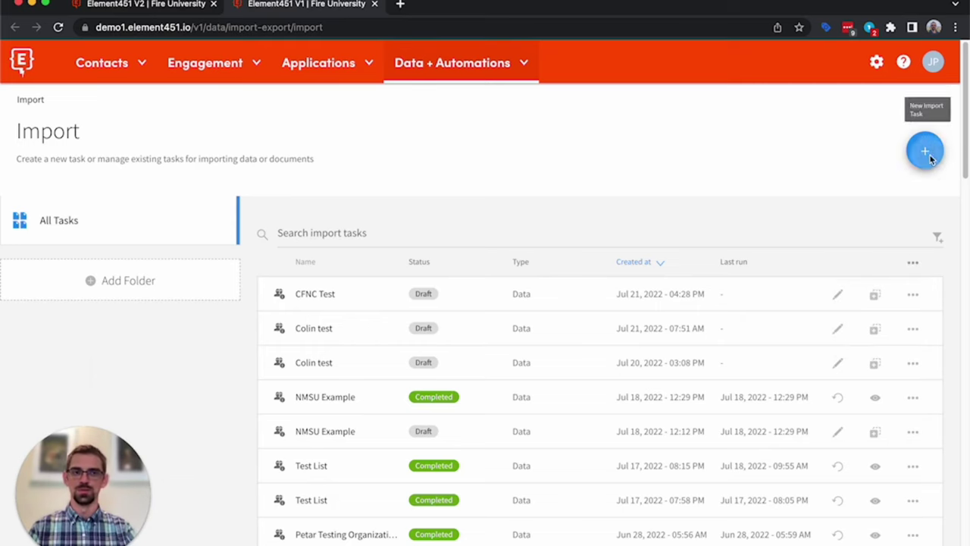
pyautogui.click(924, 150)
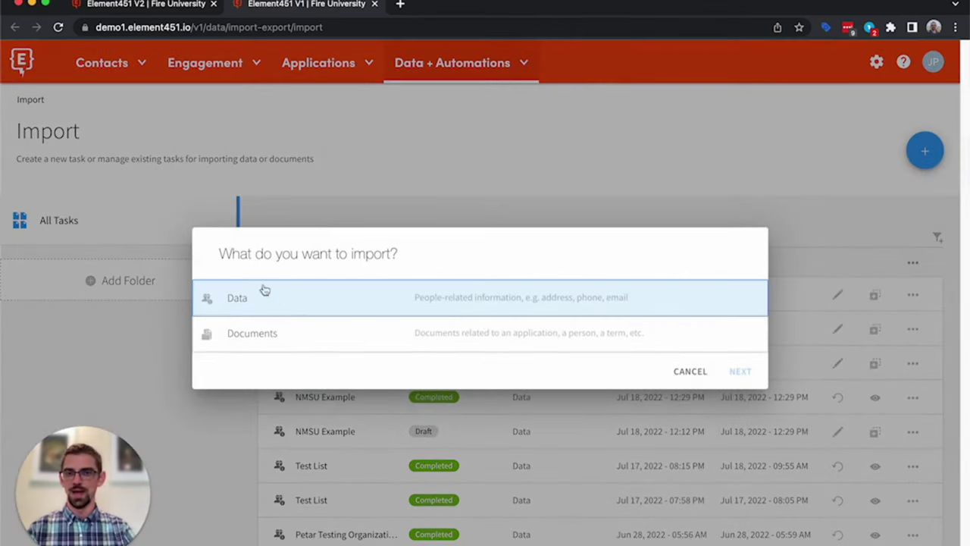
pyautogui.click(293, 300)
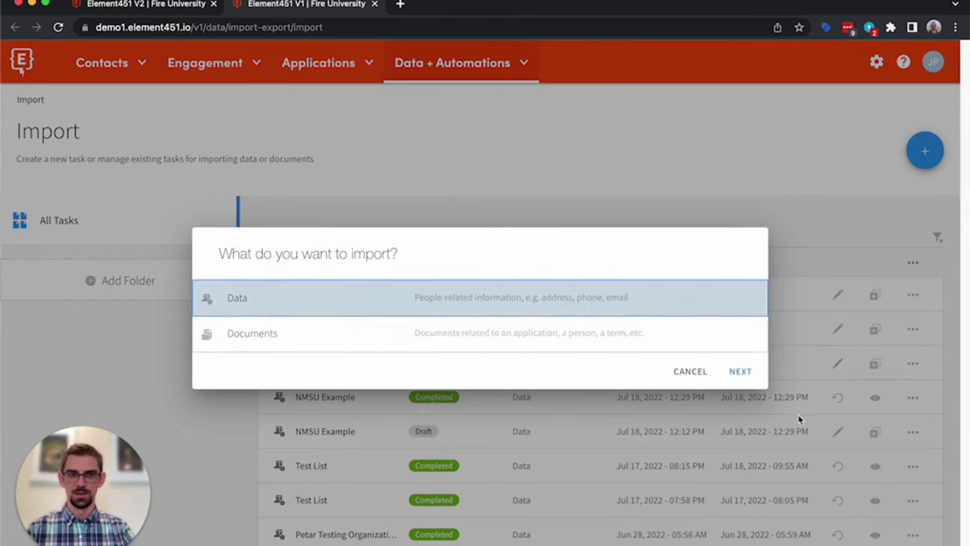
pyautogui.click(740, 371)
pyautogui.write('D')
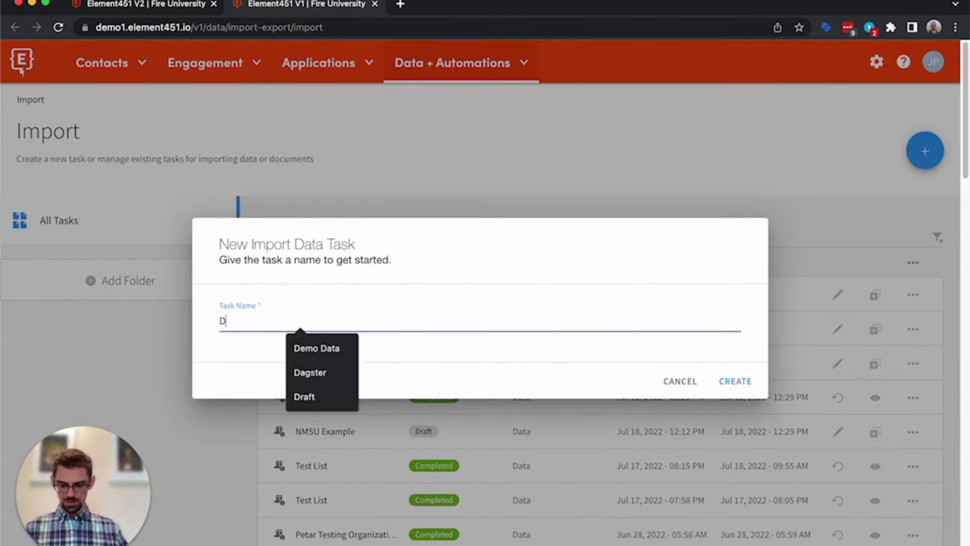
pyautogui.write('emo D')
pyautogui.click(350, 349)
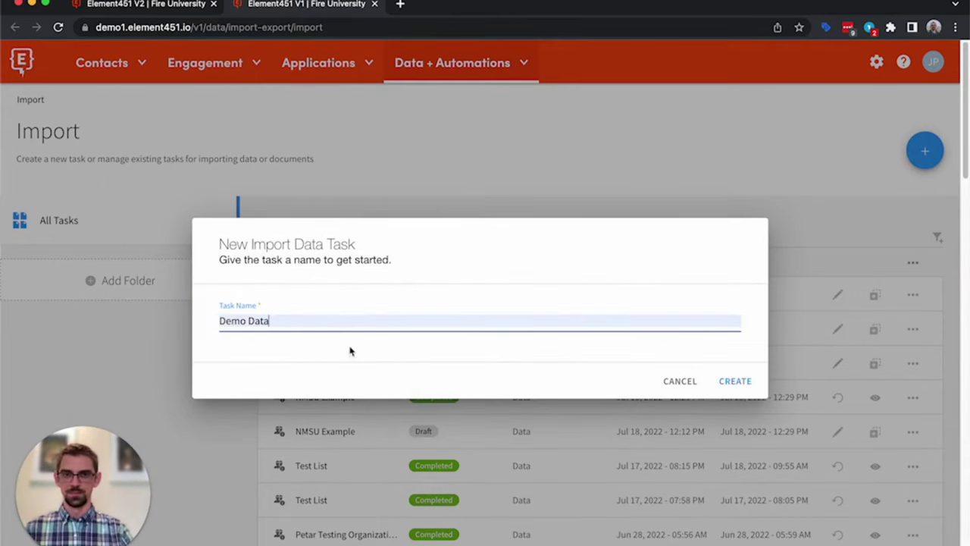
pyautogui.click(756, 381)
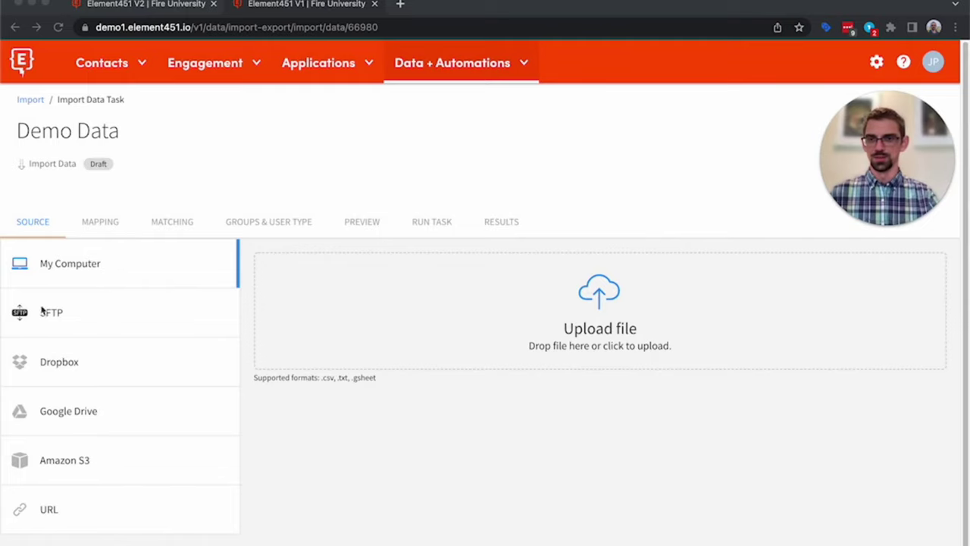
# Upload Demo Data.csv as the task's source file and scroll through its unmapped columns
pyautogui.moveTo(1, 243); pyautogui.dragTo(348, 303)
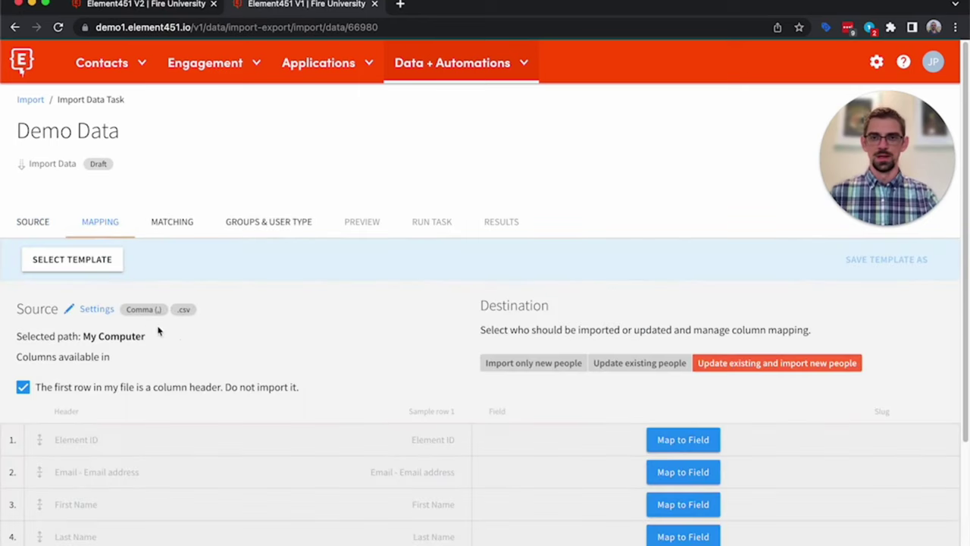
pyautogui.moveTo(962, 265); pyautogui.dragTo(955, 377)
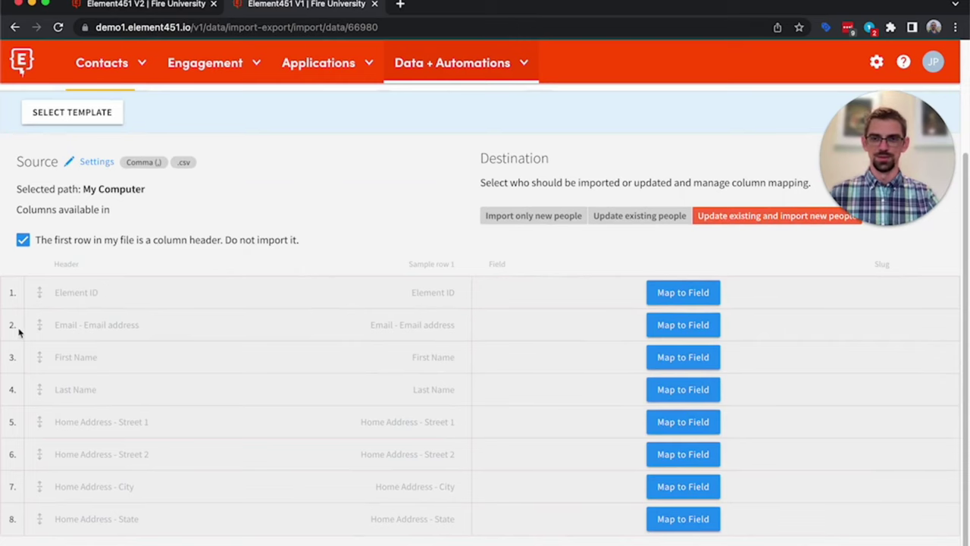
# Map the Element ID column to user-elementid and the email column to Email - Email address
pyautogui.click(663, 299)
pyautogui.write('elemen')
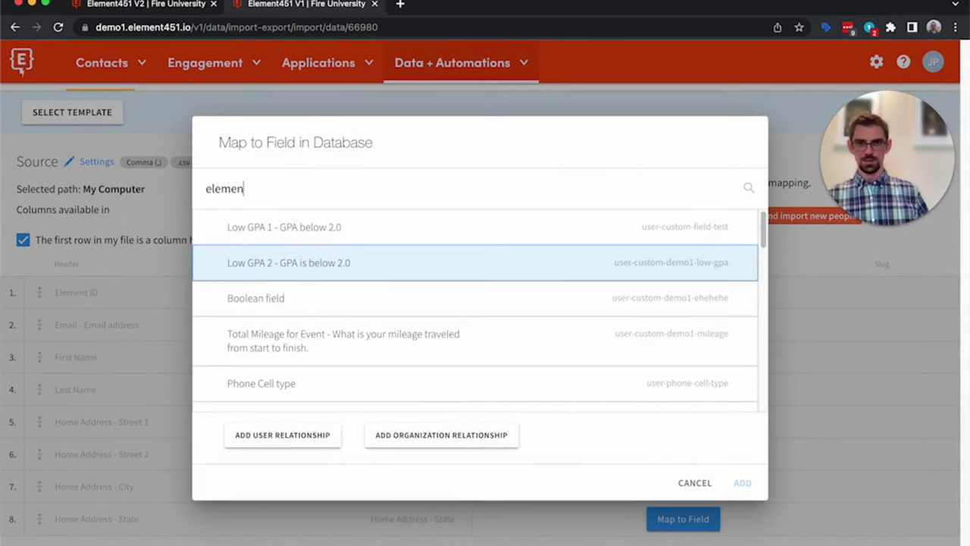
pyautogui.click(427, 231)
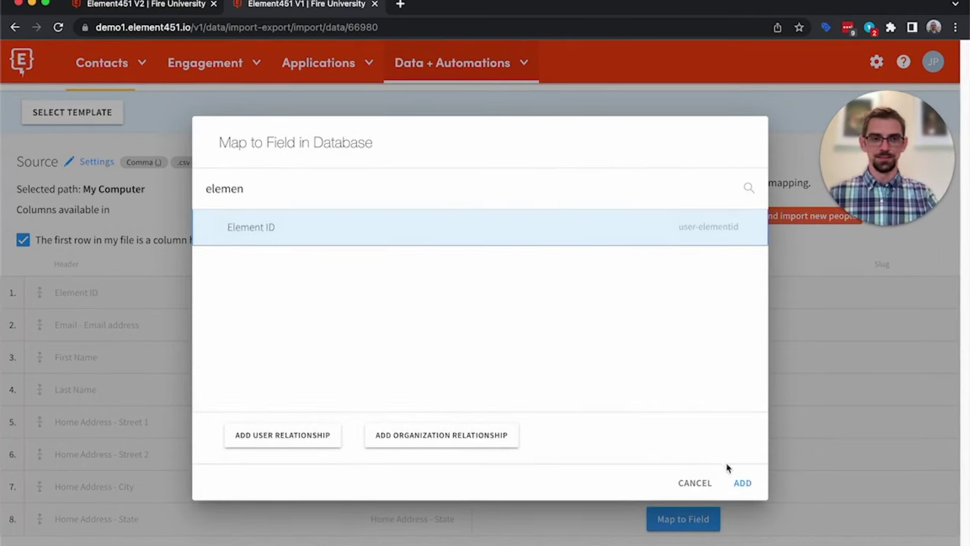
pyautogui.click(739, 484)
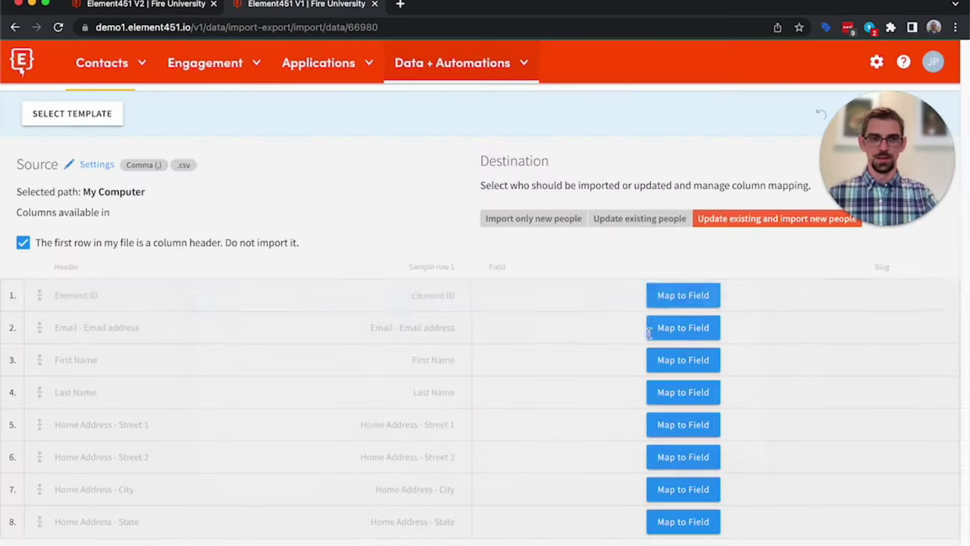
pyautogui.click(695, 333)
pyautogui.write('email')
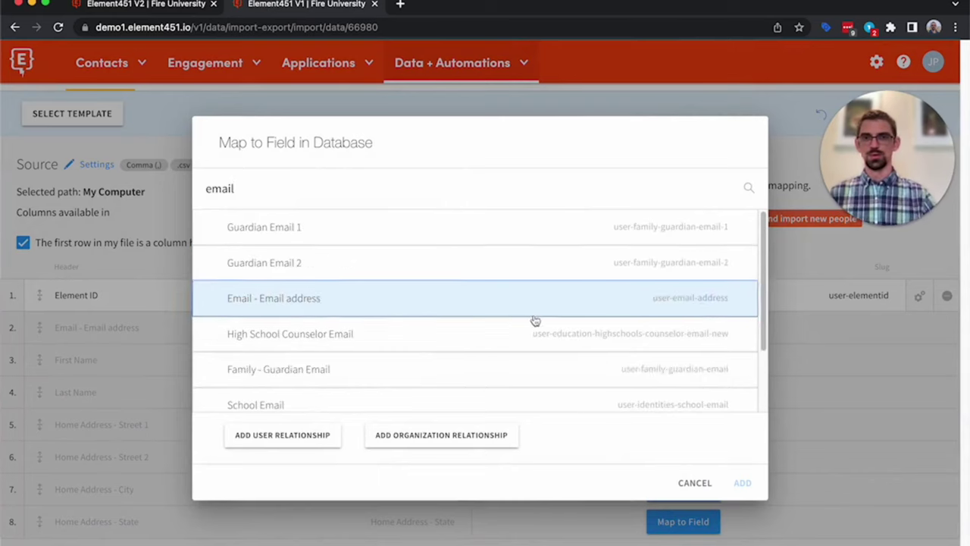
pyautogui.write(' ad')
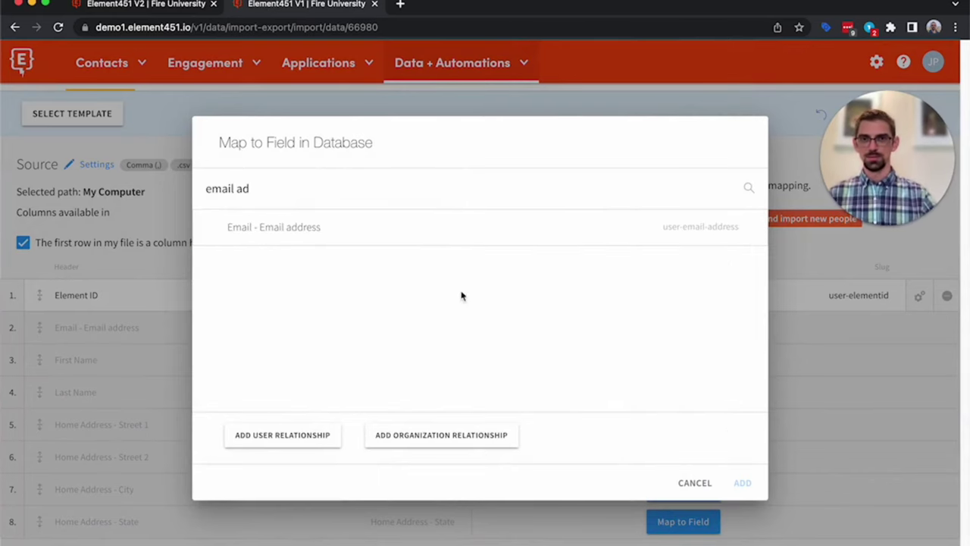
pyautogui.click(411, 239)
pyautogui.click(742, 483)
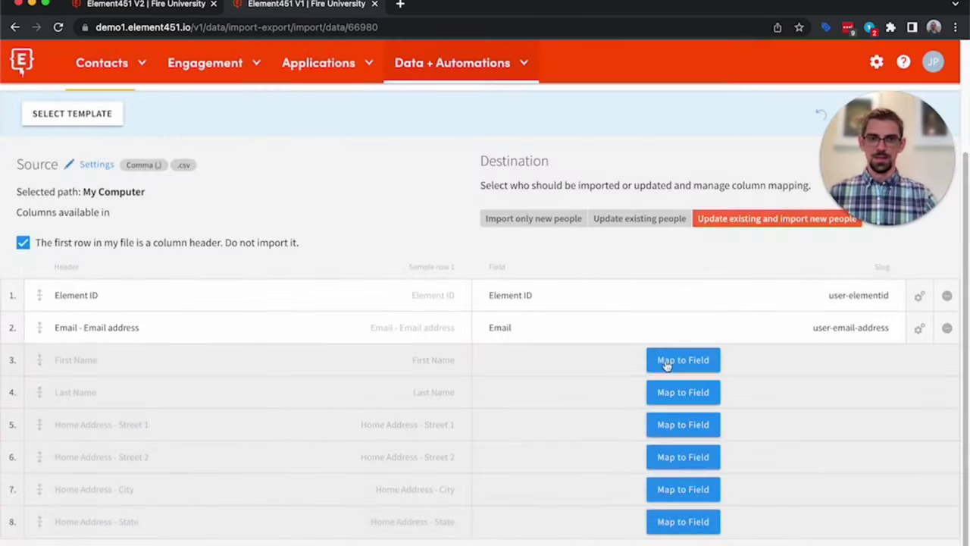
# Map the First Name column to the First Name database field
pyautogui.click(682, 360)
pyautogui.scroll(-1, 415, 221)
pyautogui.write('first na')
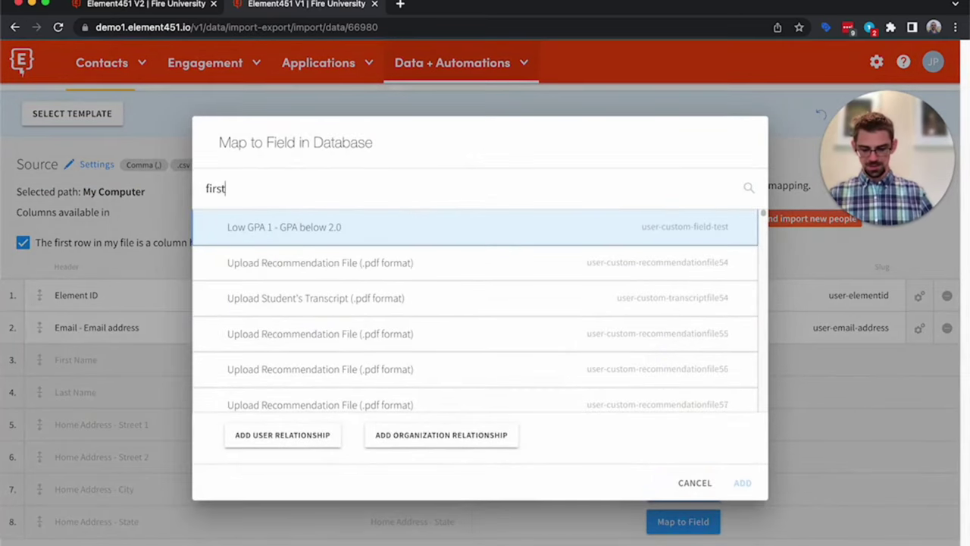
pyautogui.click(381, 300)
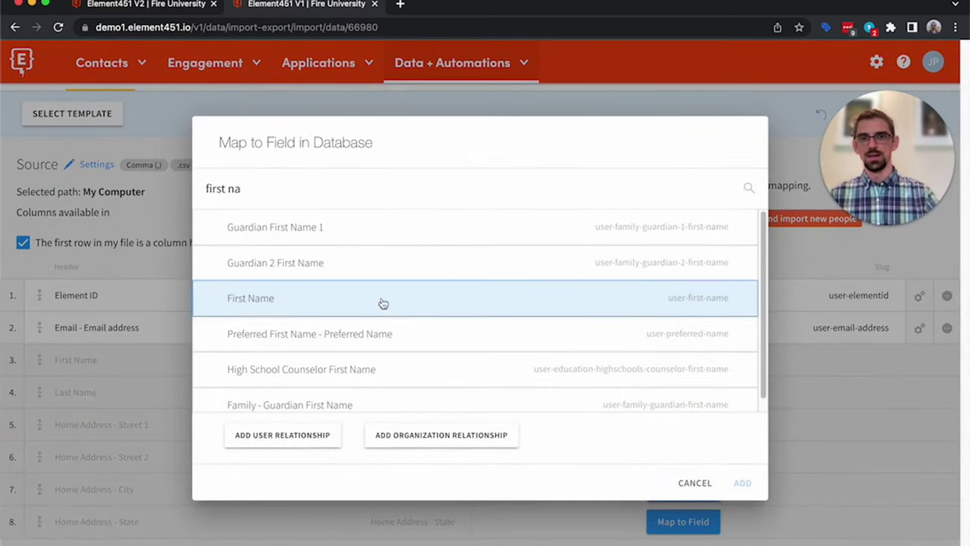
pyautogui.click(745, 482)
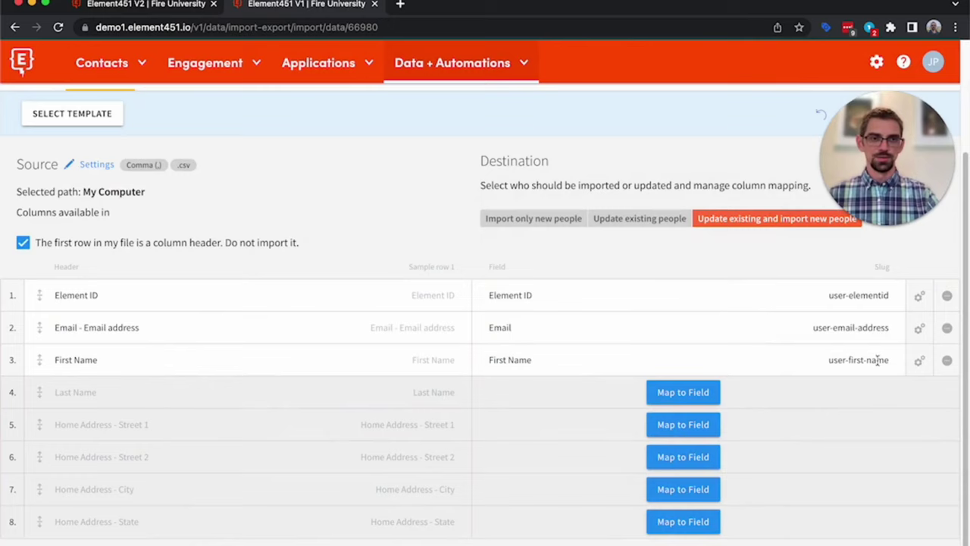
# Add a Titlecase transformation to the First Name column's settings
pyautogui.click(919, 361)
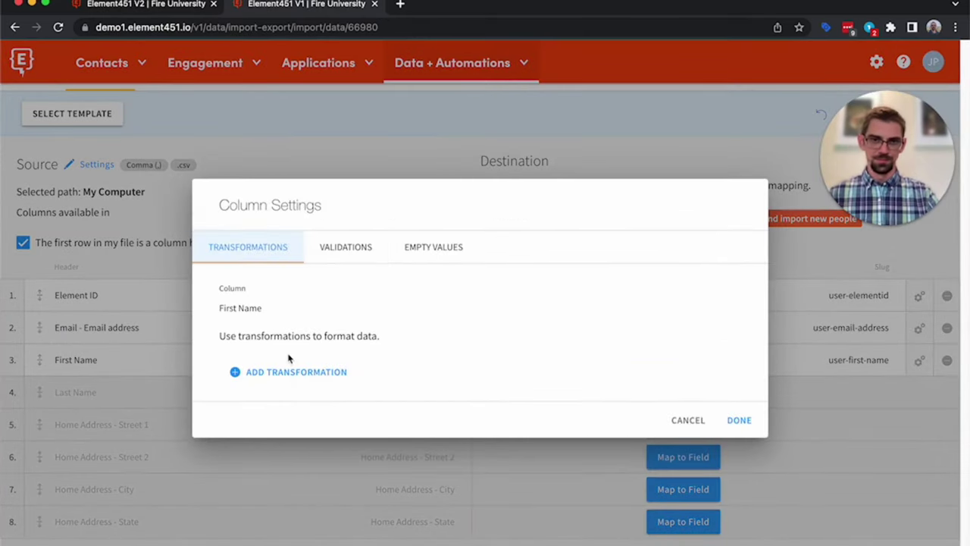
pyautogui.click(291, 370)
pyautogui.click(283, 345)
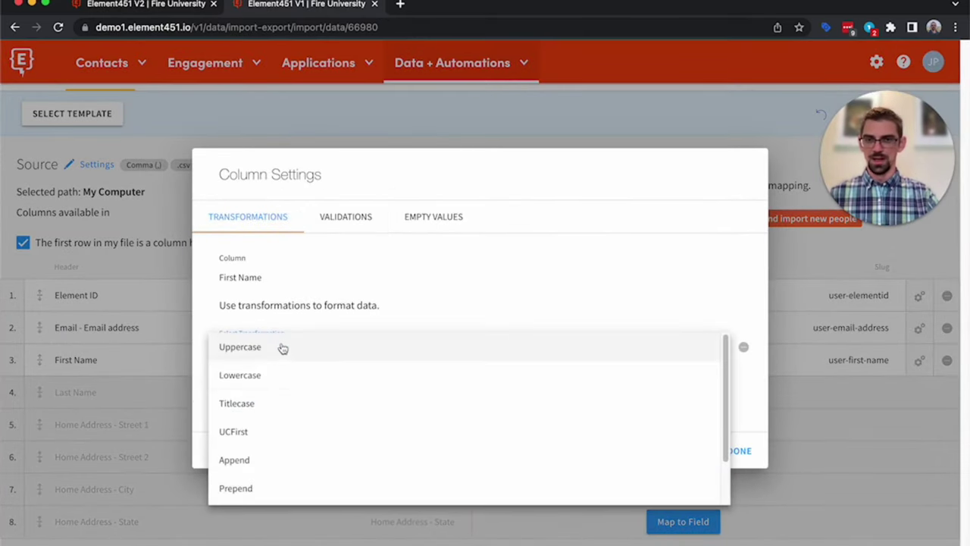
pyautogui.click(260, 407)
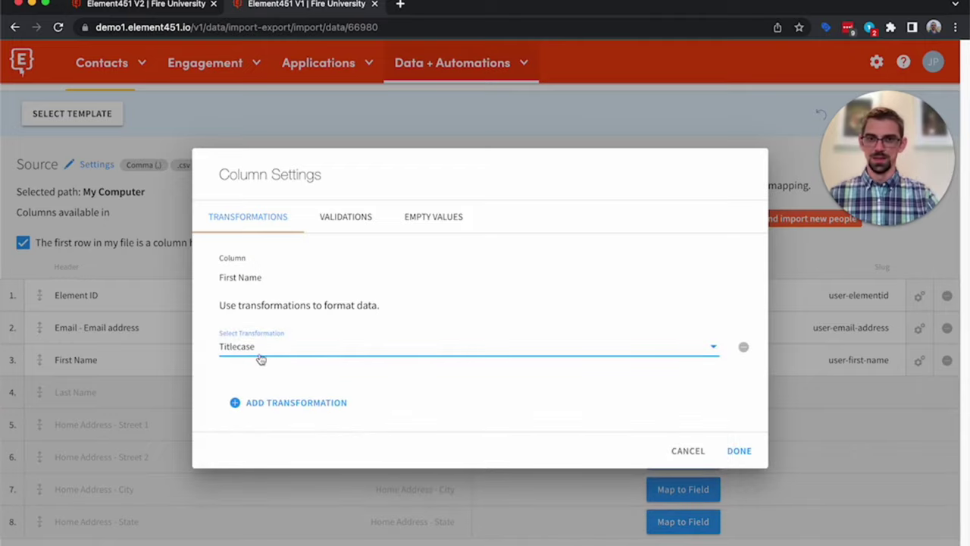
pyautogui.click(265, 353)
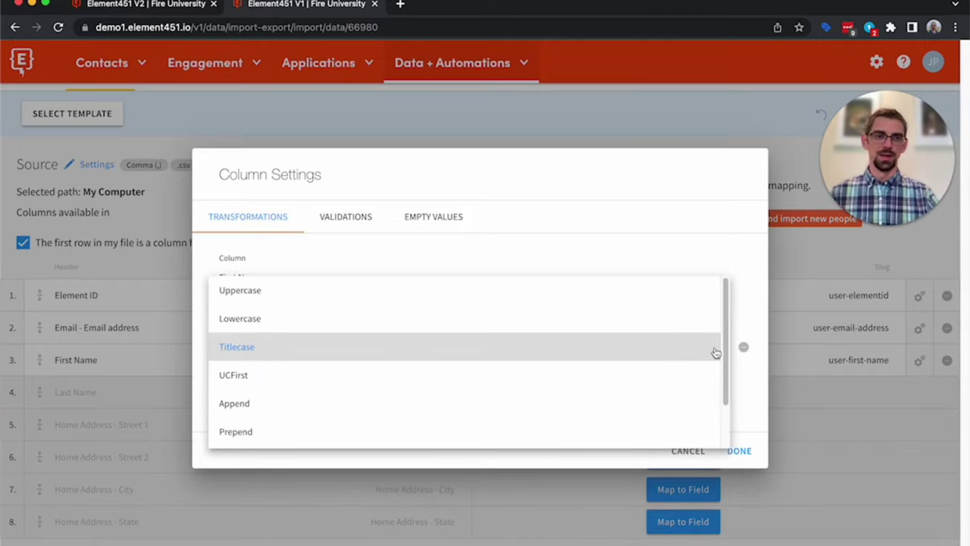
pyautogui.scroll(-2, 724, 345)
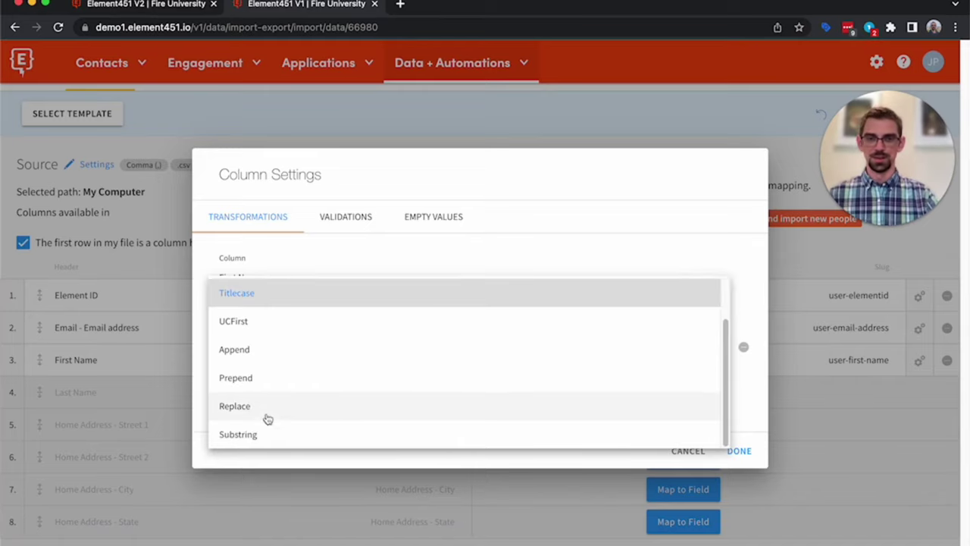
pyautogui.moveTo(728, 379); pyautogui.dragTo(713, 325)
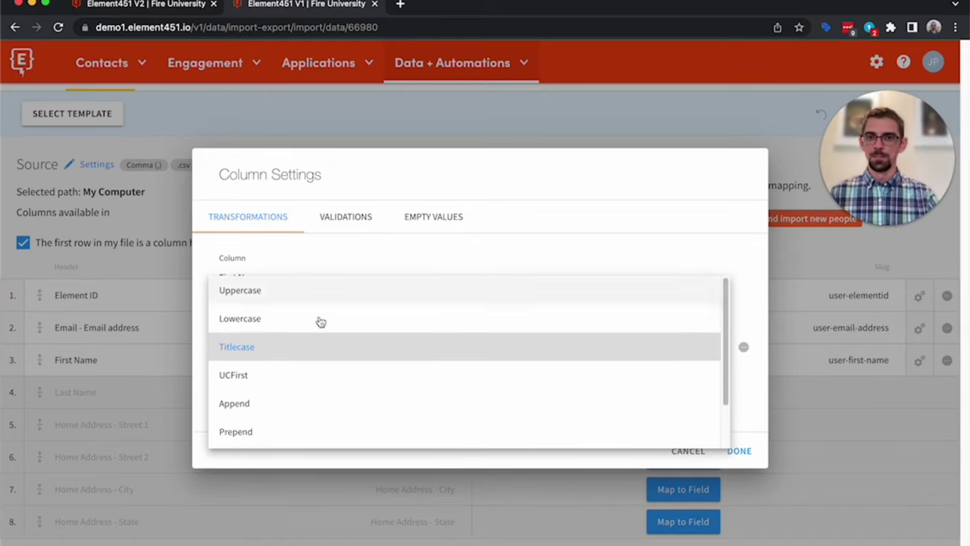
pyautogui.click(371, 354)
pyautogui.click(738, 450)
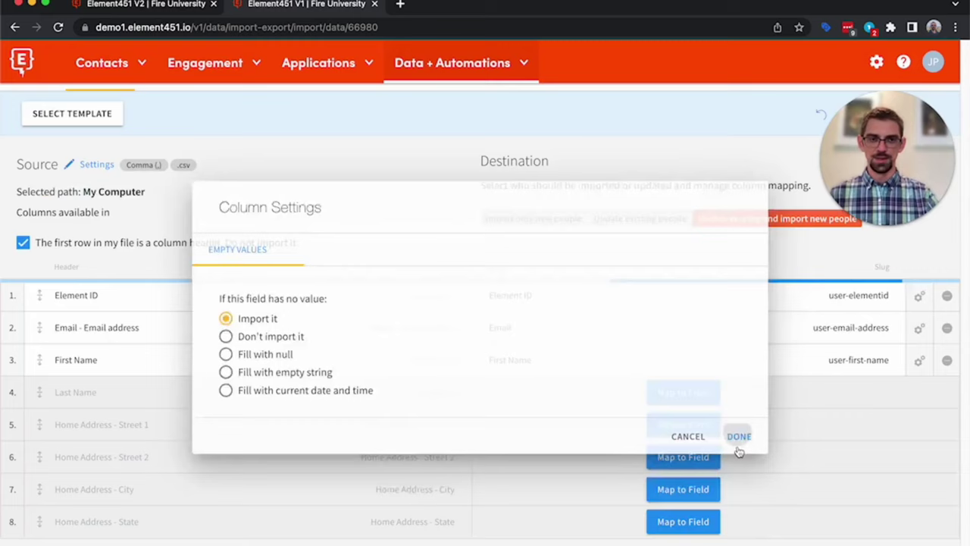
pyautogui.scroll(-1, 966, 341)
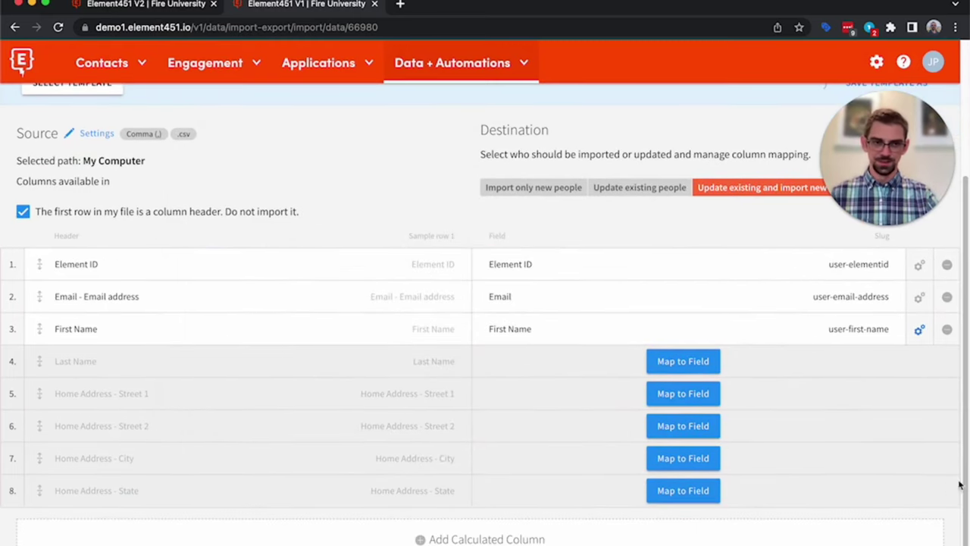
# Apply the custom 'Demo Data' column template, replacing the current mapping
pyautogui.scroll(5, 71, 281)
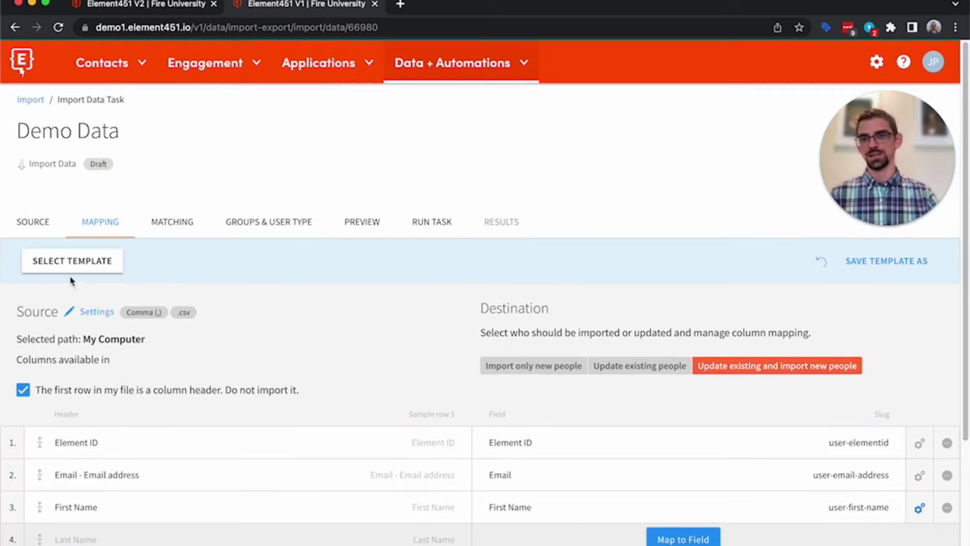
pyautogui.click(72, 262)
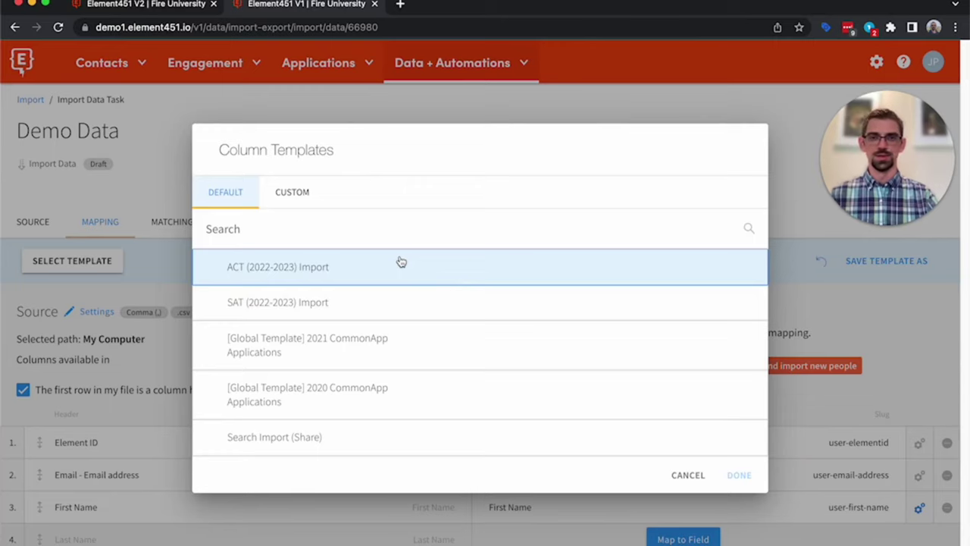
pyautogui.click(307, 195)
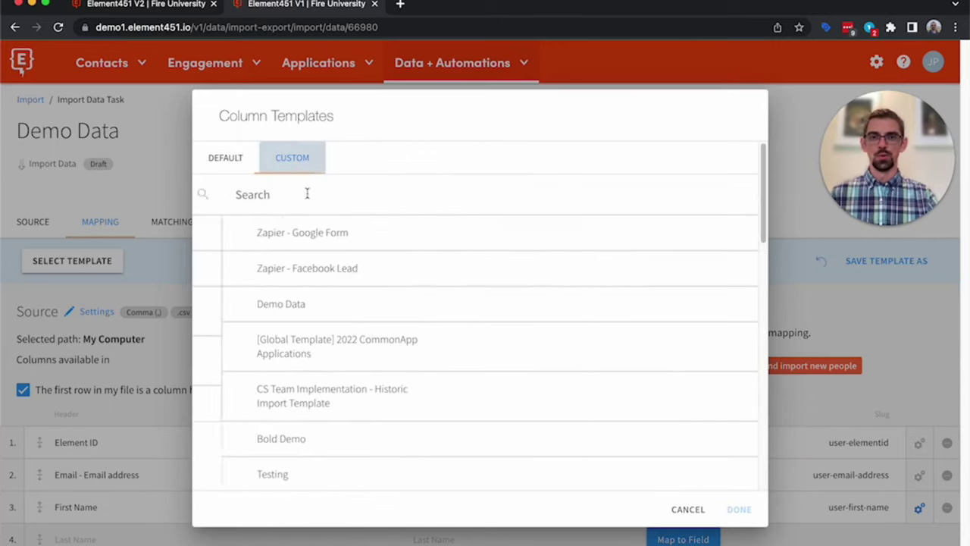
pyautogui.click(256, 308)
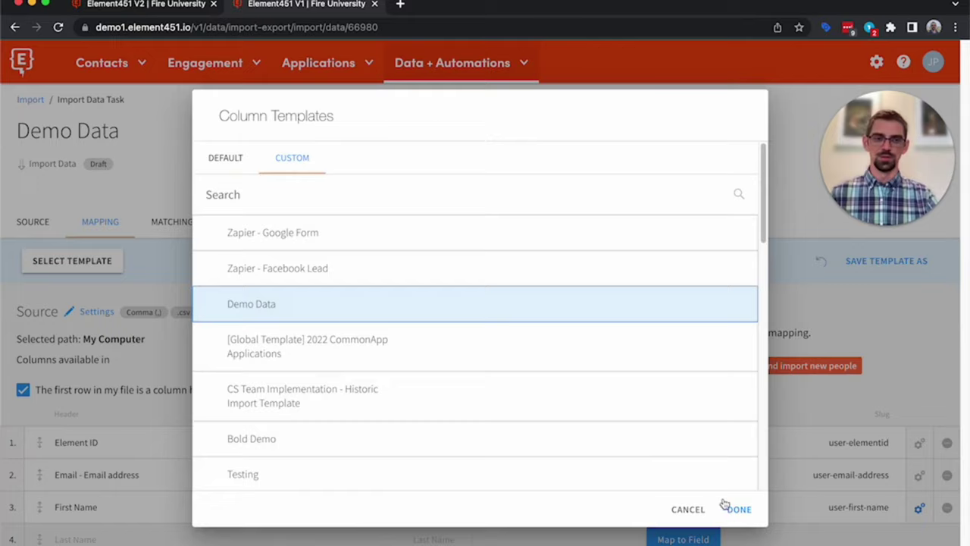
pyautogui.click(734, 510)
pyautogui.click(743, 352)
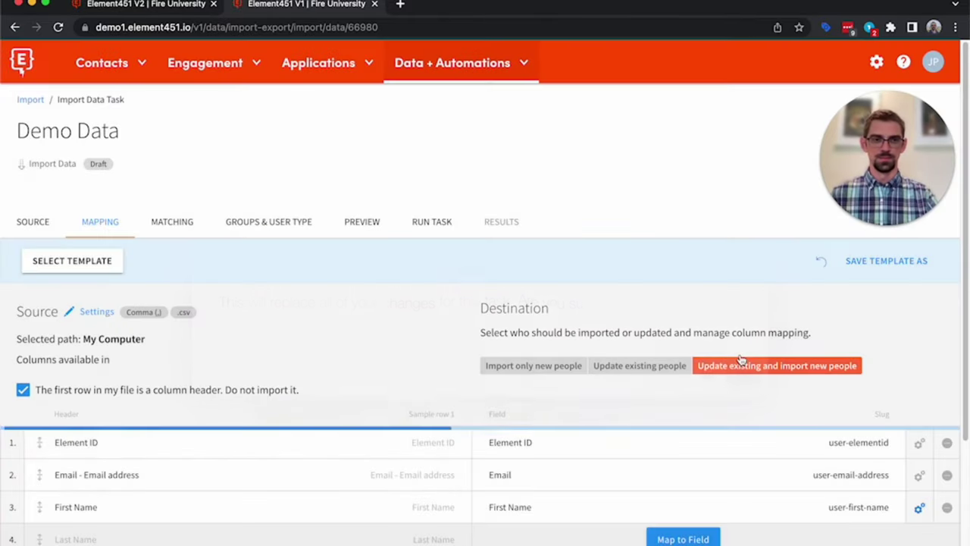
pyautogui.moveTo(960, 312); pyautogui.dragTo(958, 464)
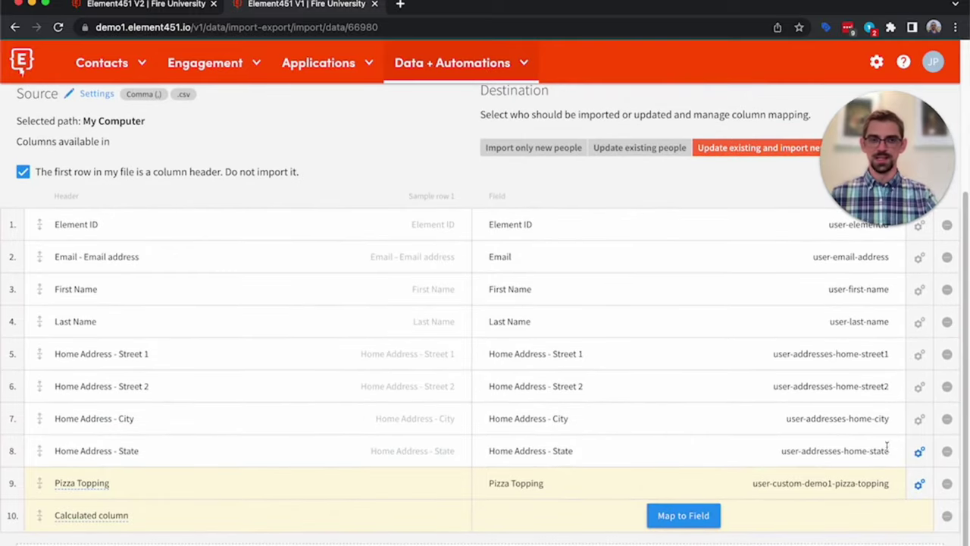
# Make Home Address - State interpret values as Alpha 2 codes, with the transformation enabled
pyautogui.click(919, 451)
pyautogui.click(328, 345)
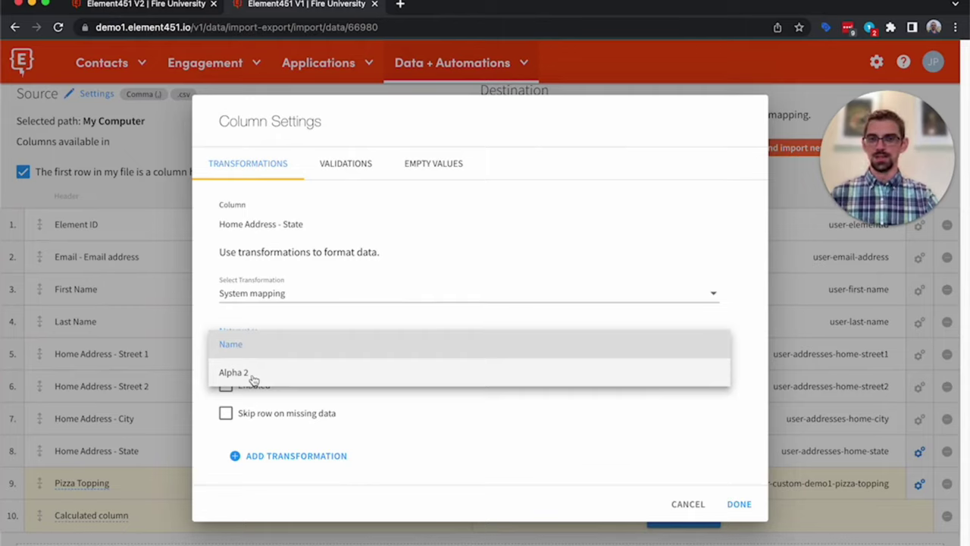
pyautogui.click(255, 375)
pyautogui.click(226, 385)
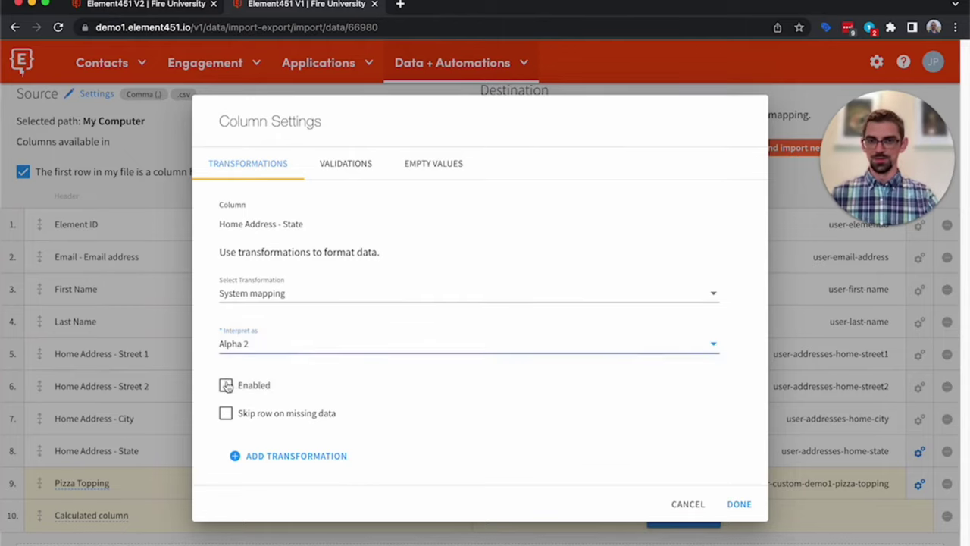
pyautogui.click(737, 504)
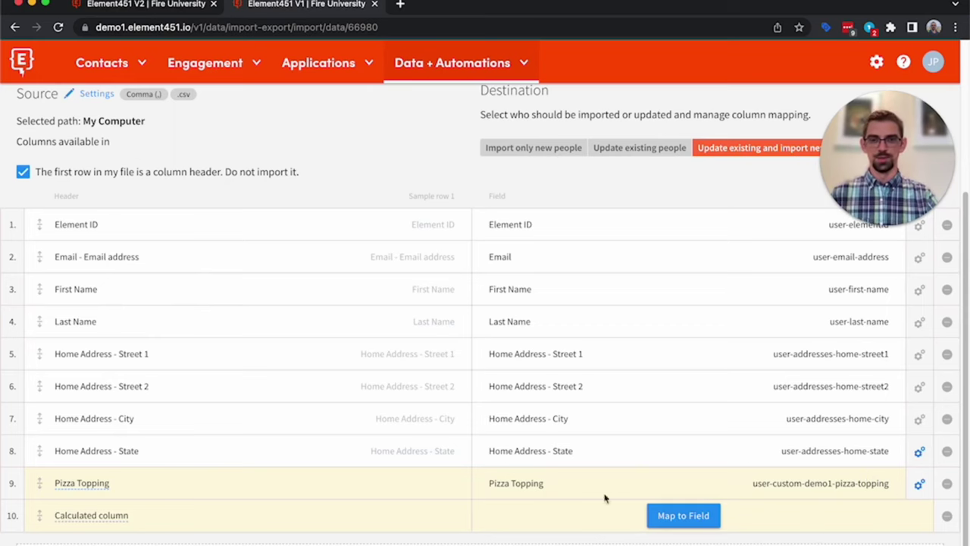
pyautogui.click(921, 484)
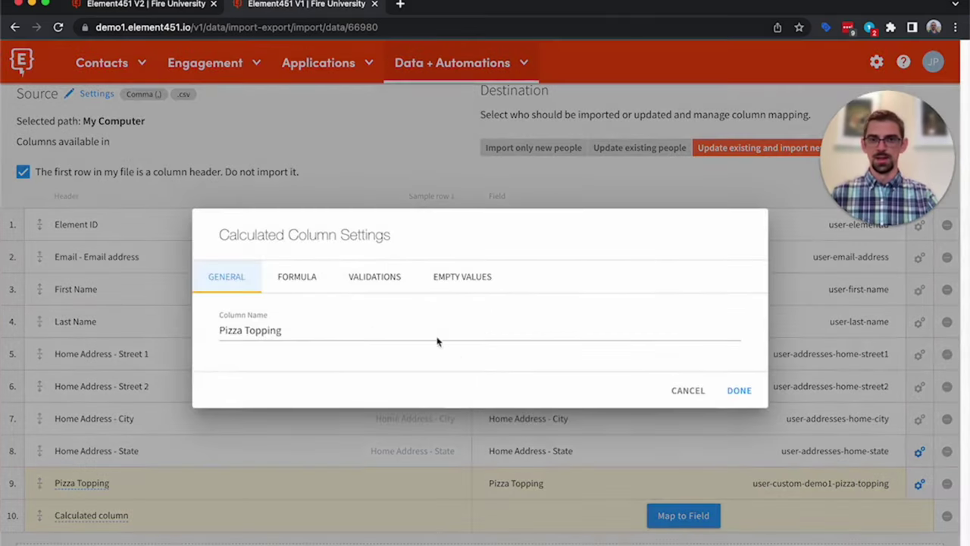
pyautogui.click(304, 280)
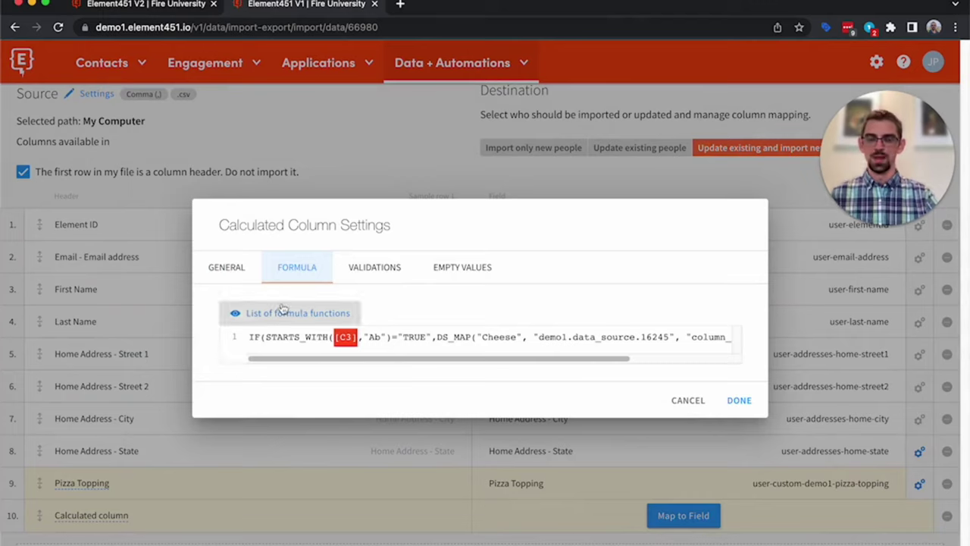
pyautogui.moveTo(385, 357); pyautogui.dragTo(455, 343)
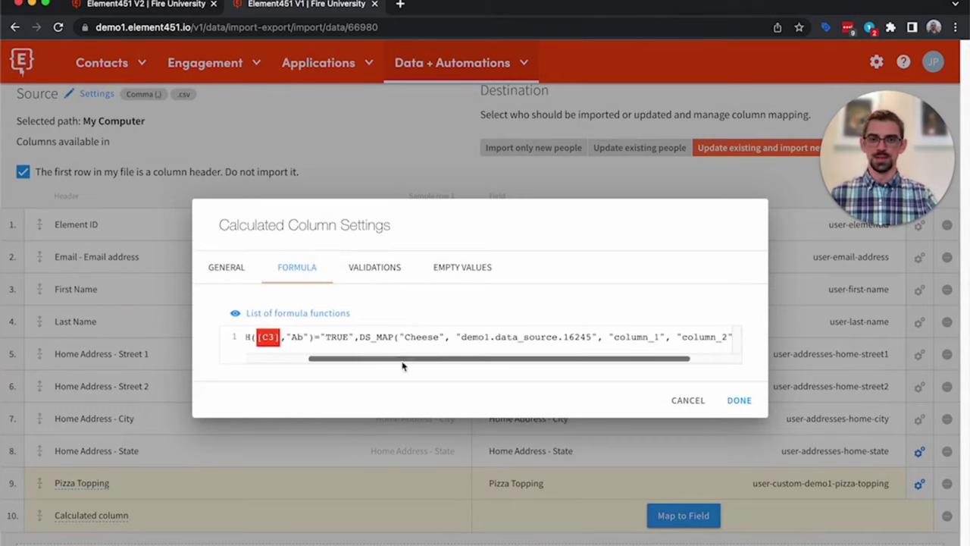
pyautogui.moveTo(428, 361); pyautogui.dragTo(492, 372)
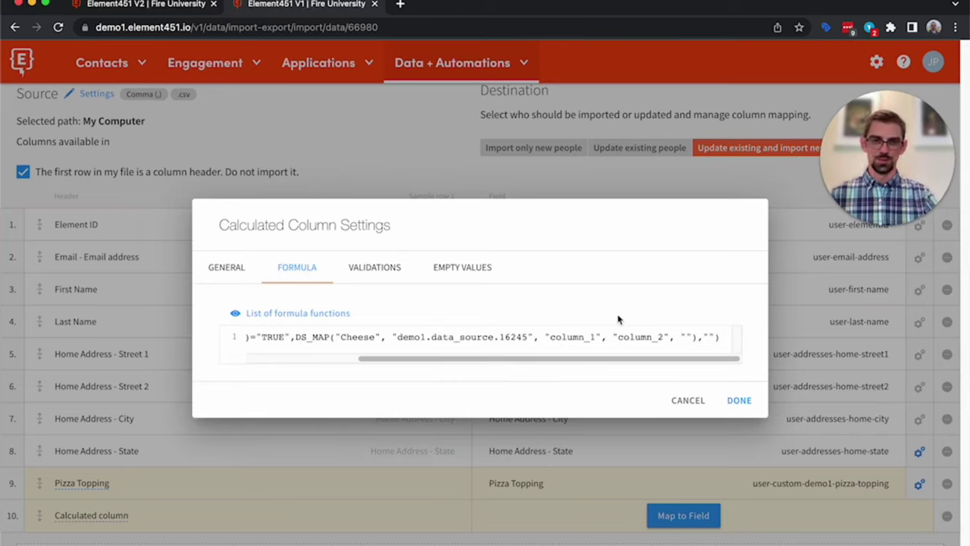
pyautogui.moveTo(649, 359); pyautogui.dragTo(615, 362)
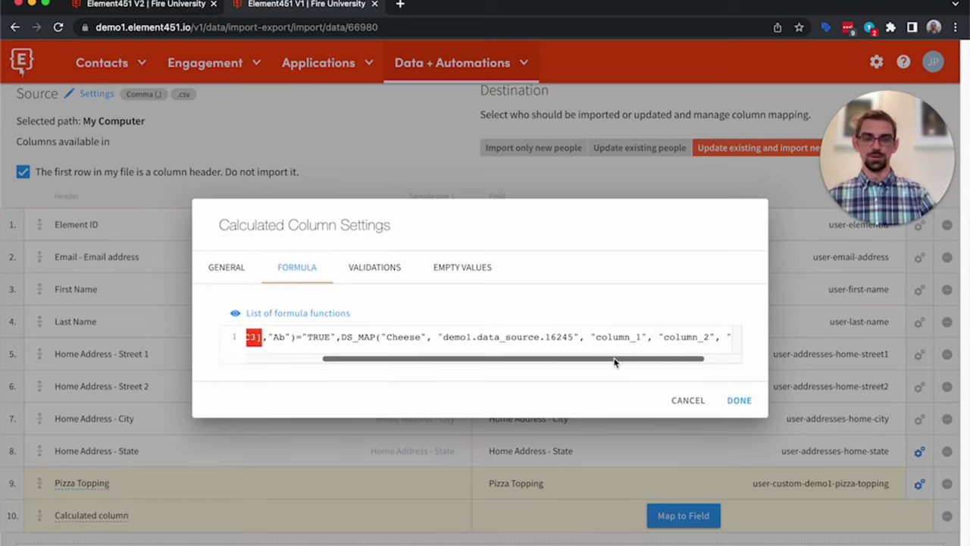
# Rename the calculated column to 'Ice Cream' and map it to Favorite Ice Cream
pyautogui.click(740, 401)
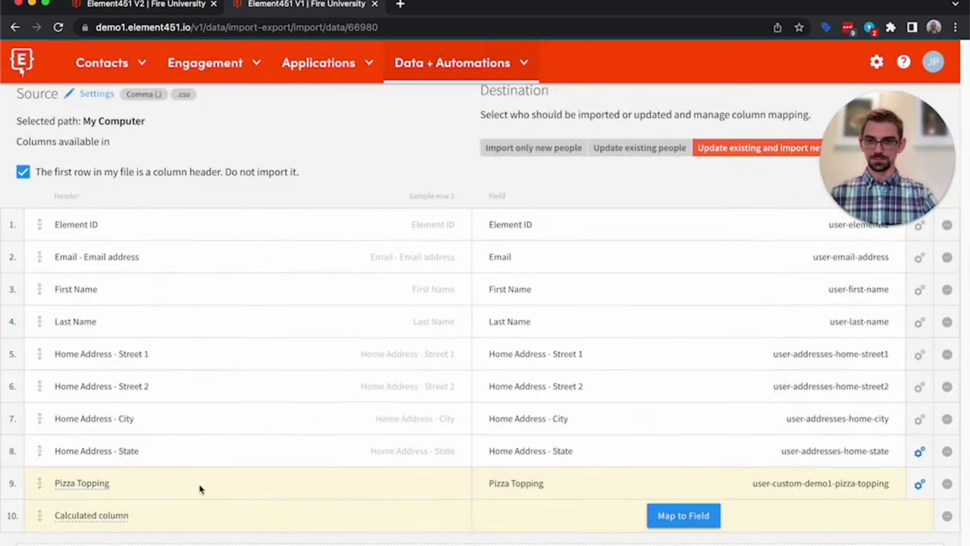
pyautogui.click(95, 516)
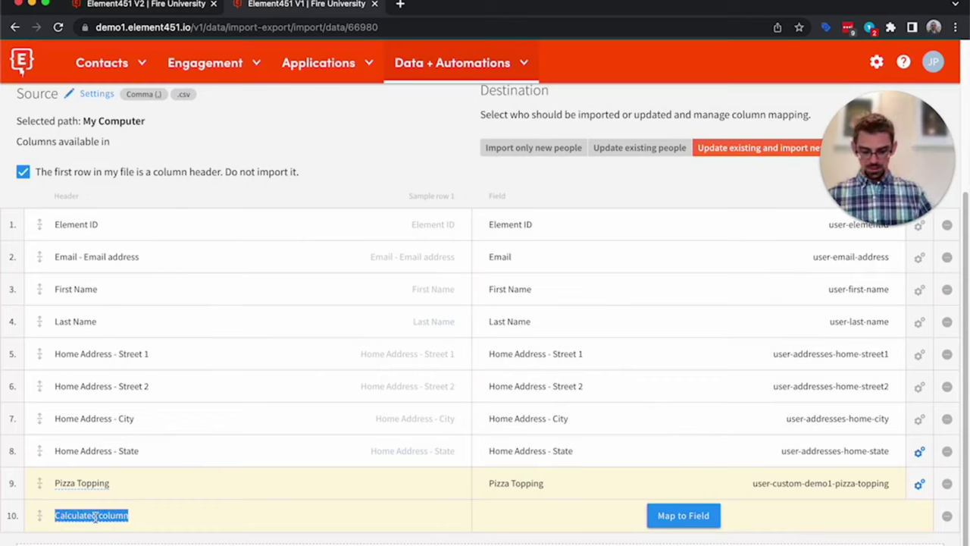
pyautogui.write('Ice')
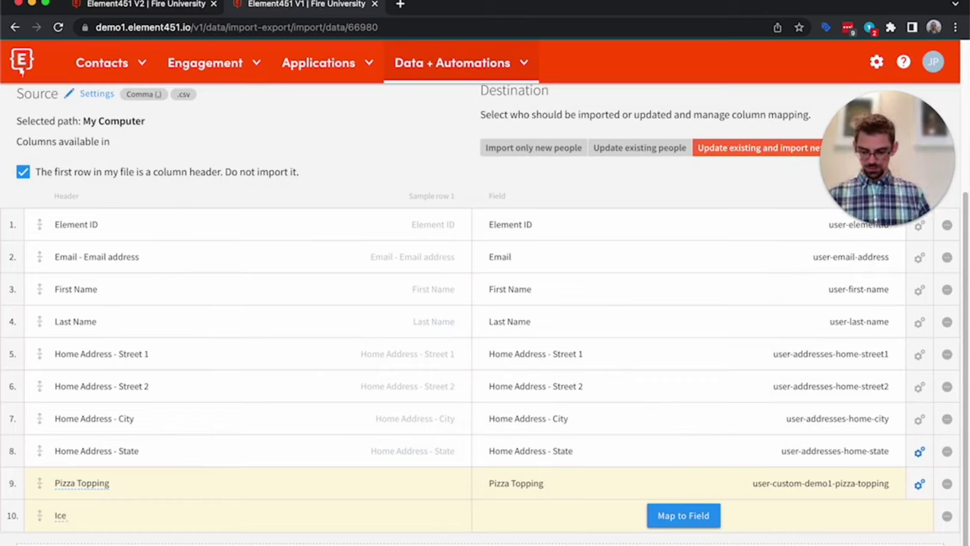
pyautogui.write(' Cream')
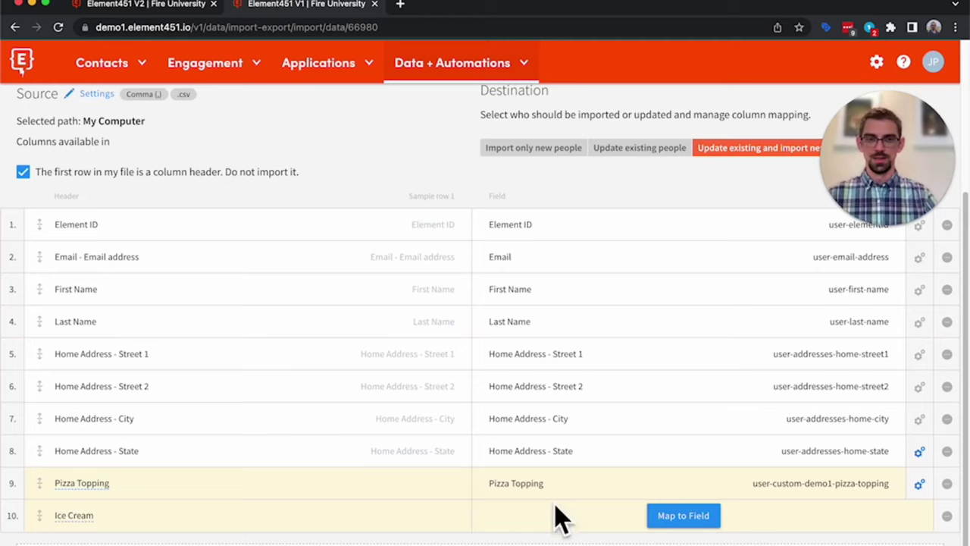
pyautogui.click(680, 515)
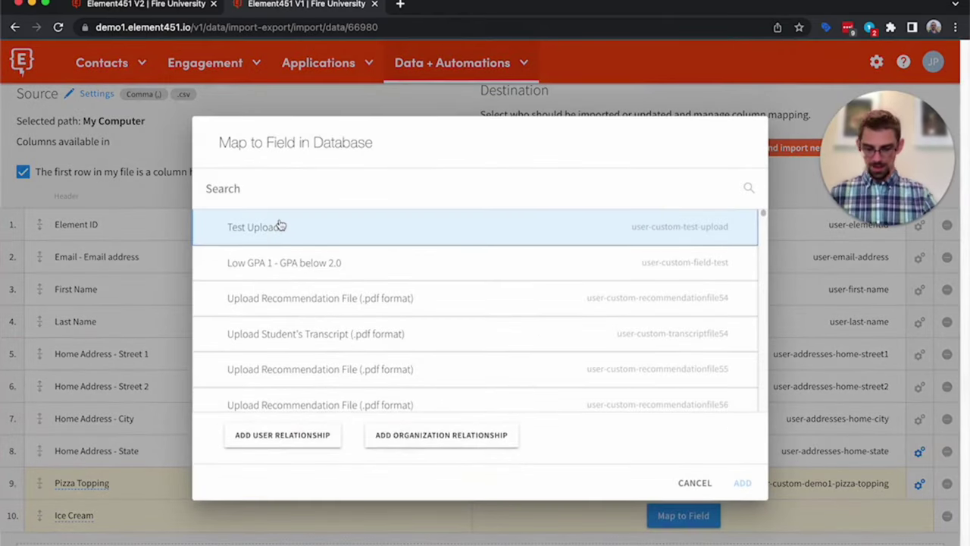
pyautogui.write('ice c')
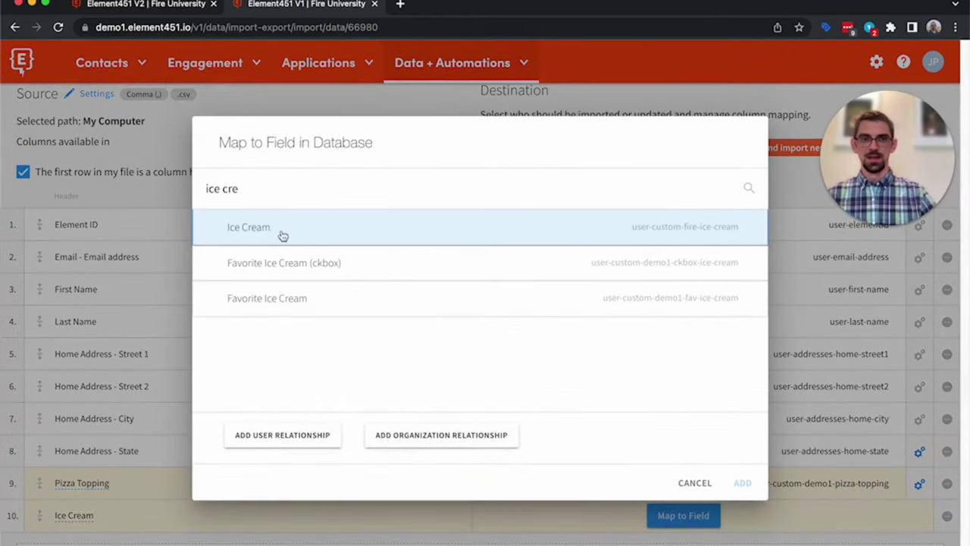
pyautogui.write('re')
pyautogui.click(309, 290)
pyautogui.click(741, 483)
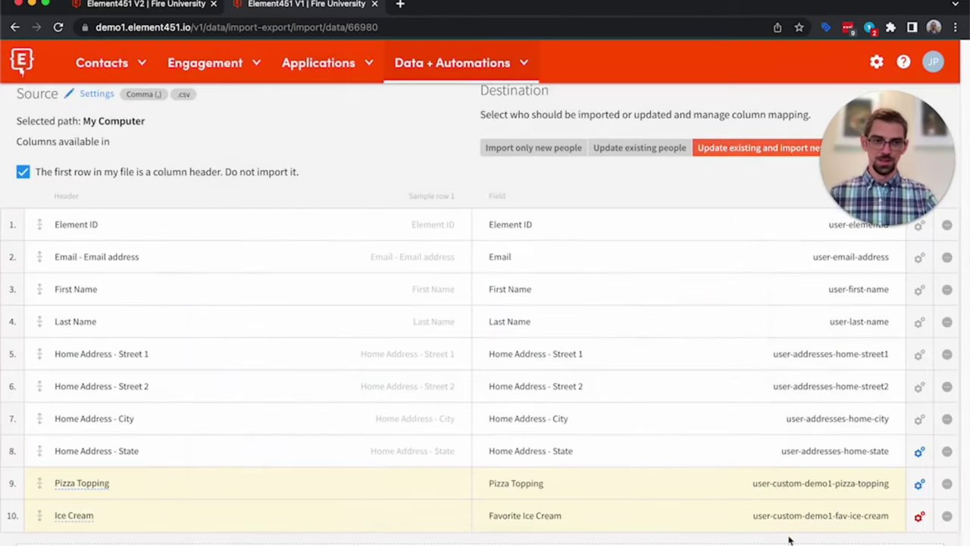
# Give the Ice Cream column the formula FLOOR(RND()*5+1) and save it
pyautogui.click(920, 515)
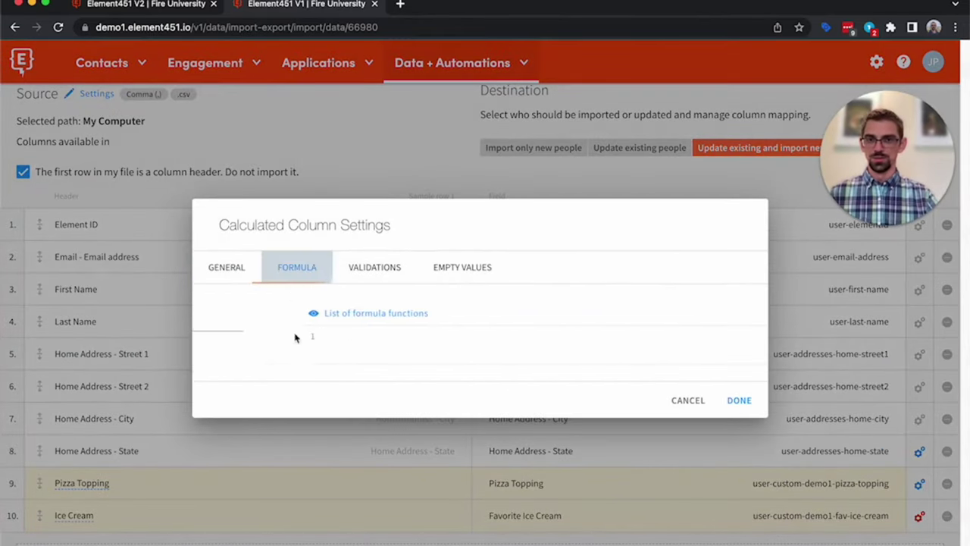
pyautogui.write('FLOO')
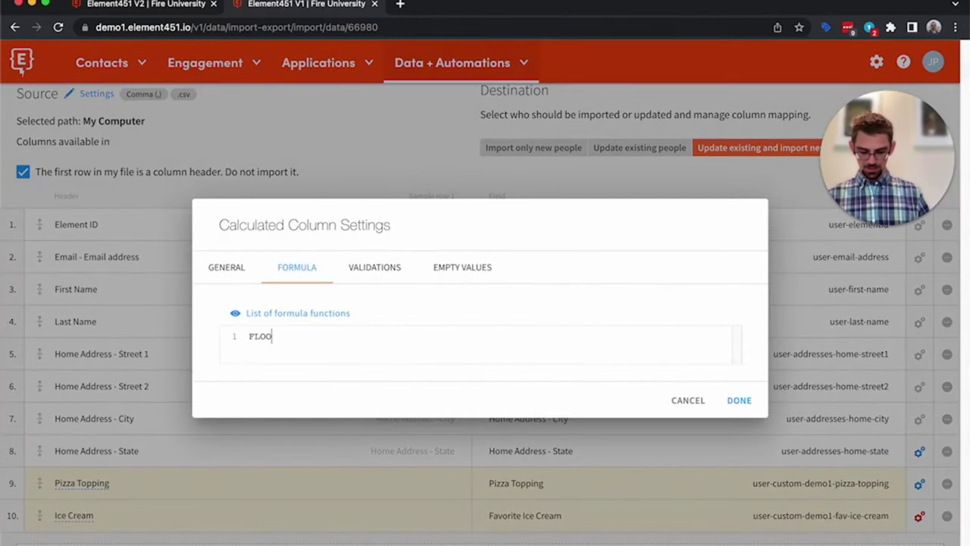
pyautogui.write('R(RND*5+1')
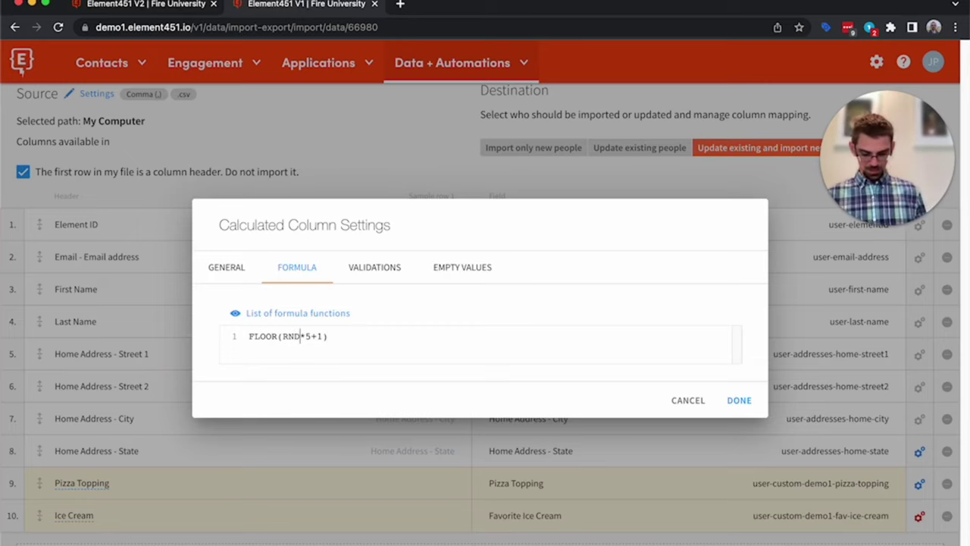
pyautogui.write('()')
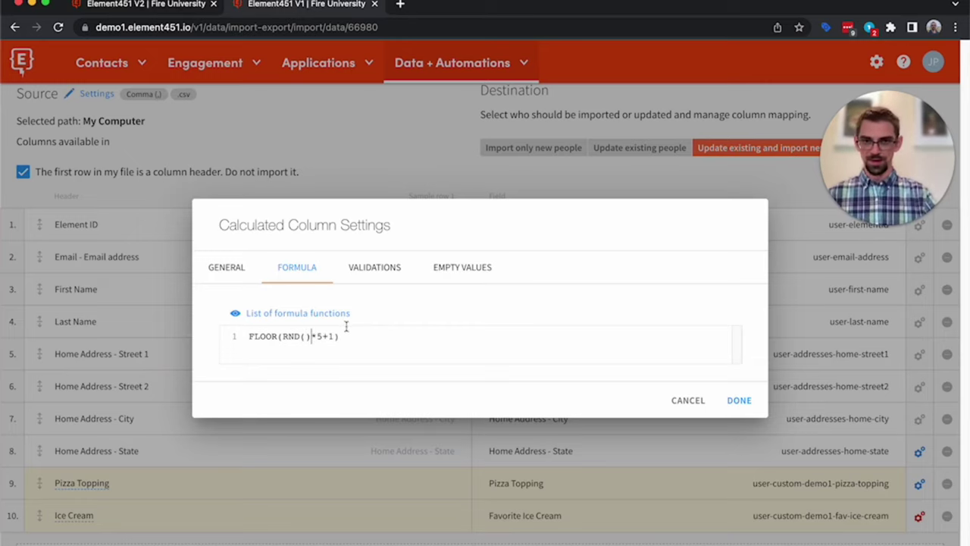
pyautogui.click(739, 400)
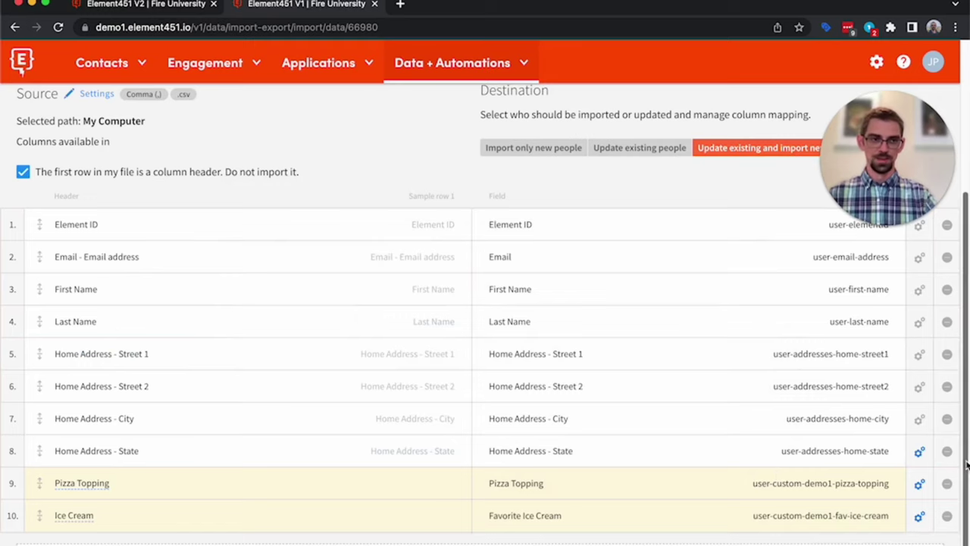
# Add a matching criterion on Email - Email address (user-email-address)
pyautogui.scroll(5, 966, 461)
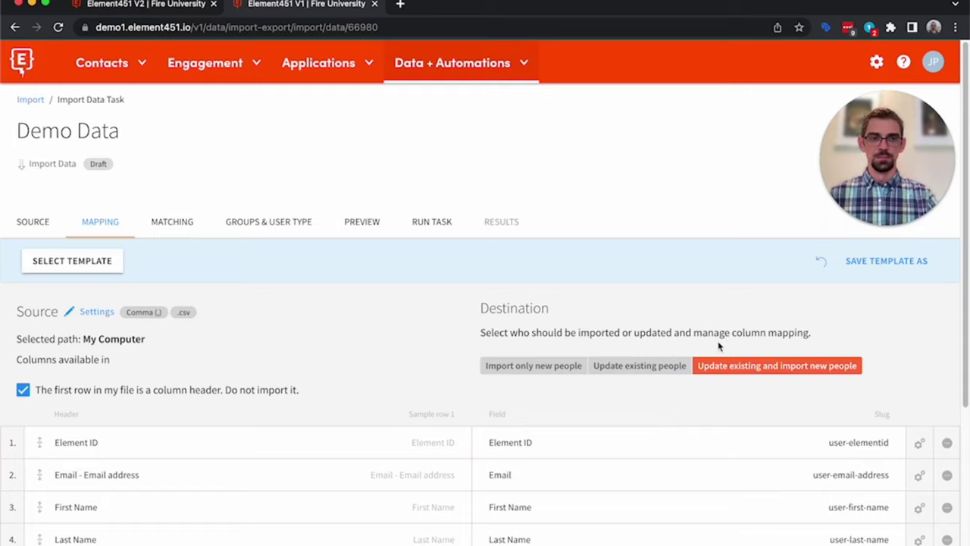
pyautogui.click(172, 225)
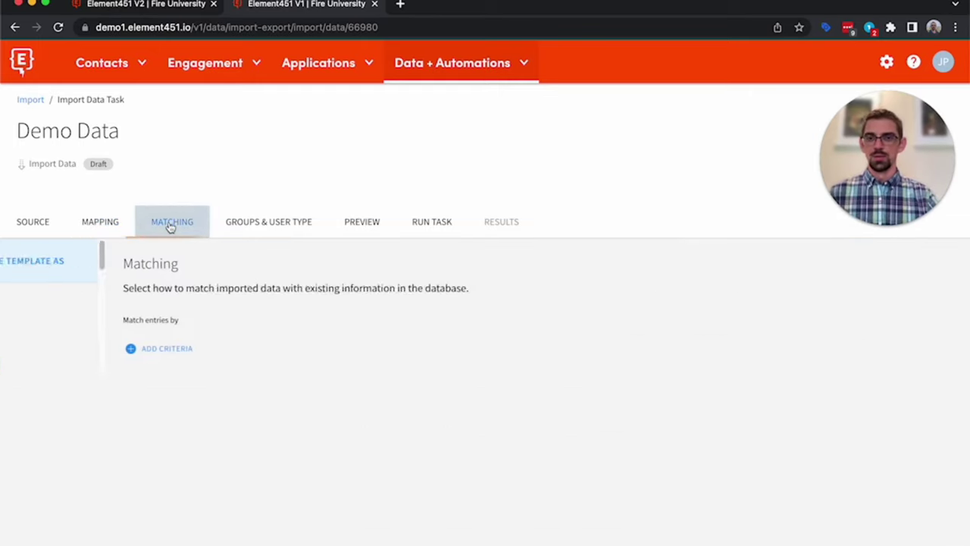
pyautogui.click(76, 351)
pyautogui.click(82, 354)
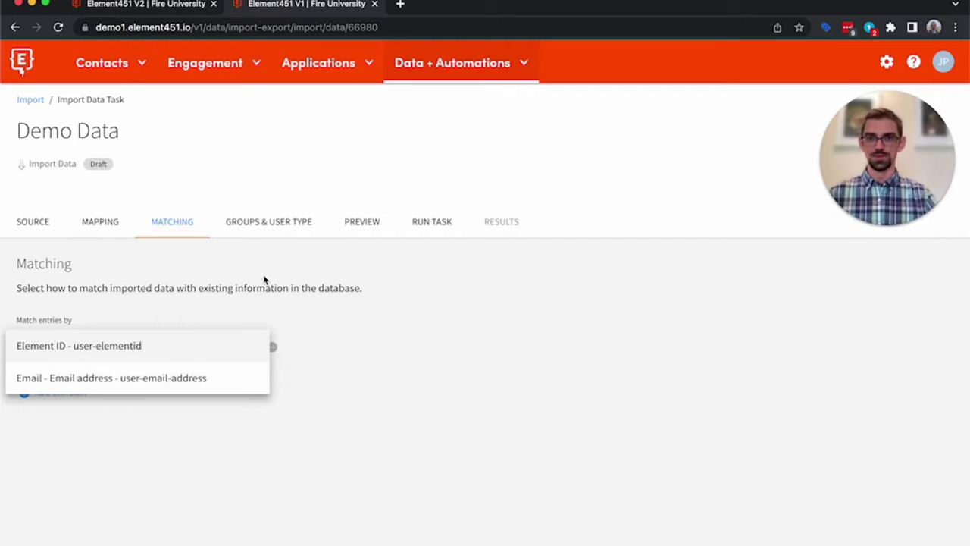
pyautogui.click(264, 278)
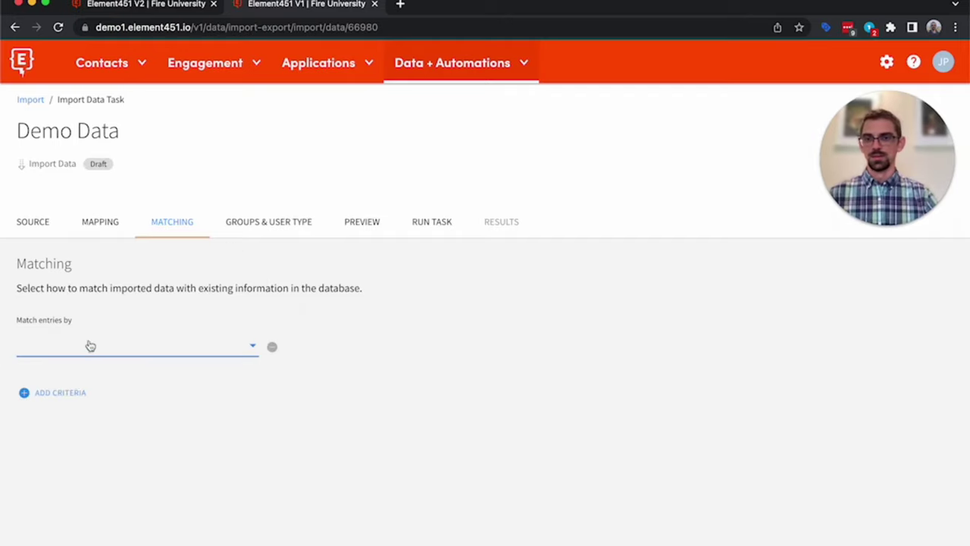
pyautogui.click(91, 345)
pyautogui.click(60, 379)
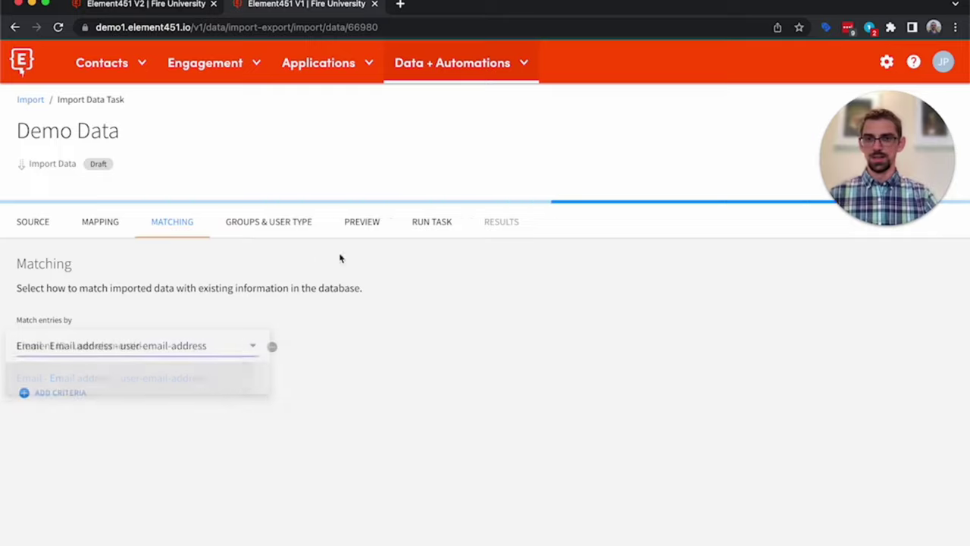
# Review the import's groups and user type, scroll through the data preview, then advance to Run Task
pyautogui.click(294, 230)
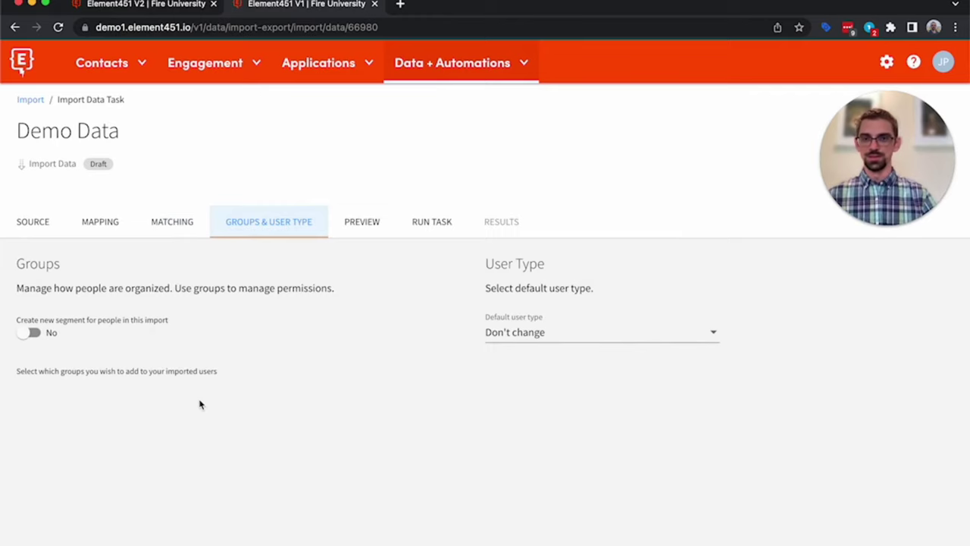
pyautogui.click(372, 232)
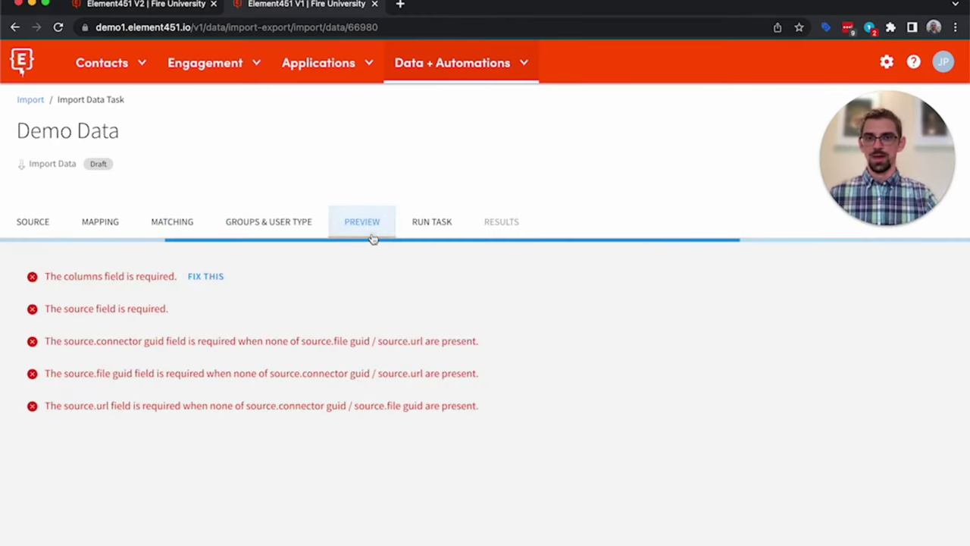
pyautogui.scroll(-3, 684, 260)
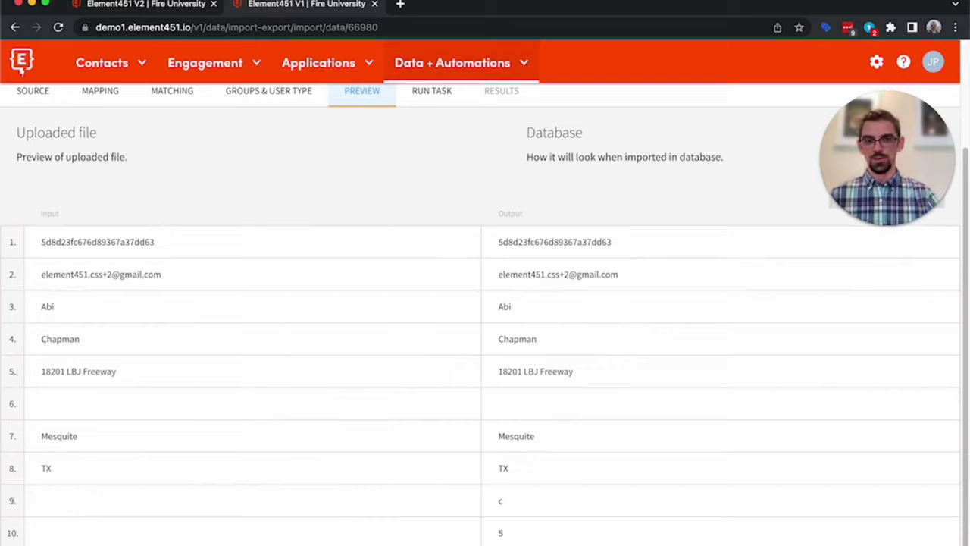
pyautogui.scroll(3, 937, 515)
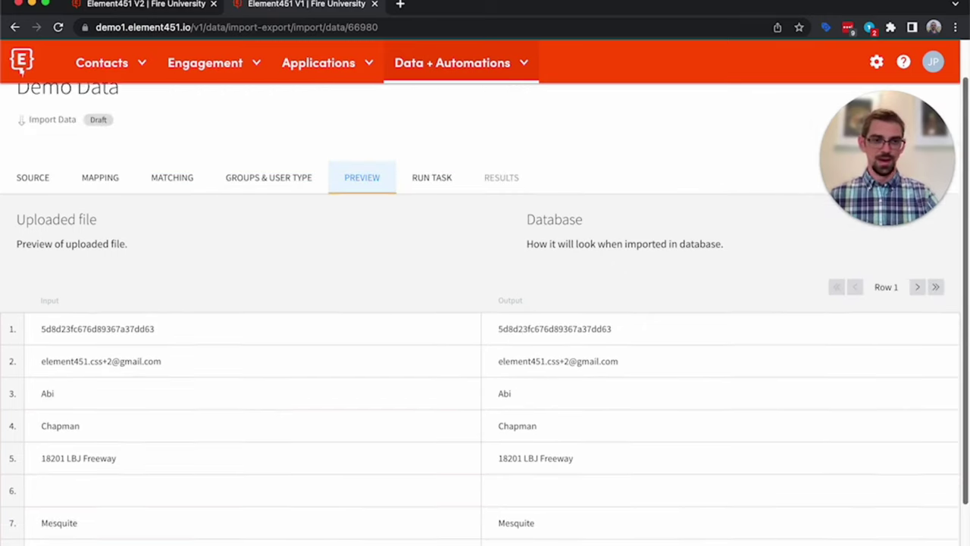
pyautogui.click(442, 233)
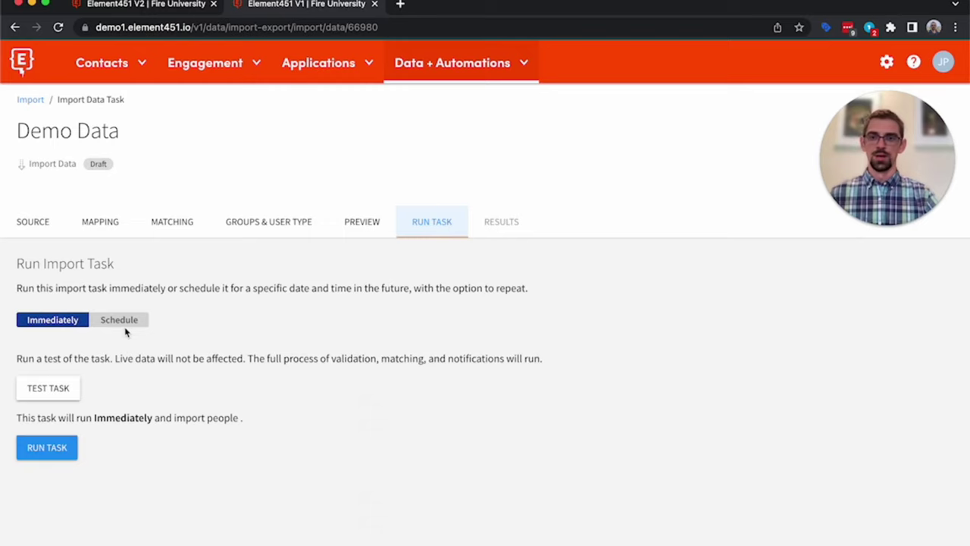
pyautogui.click(124, 324)
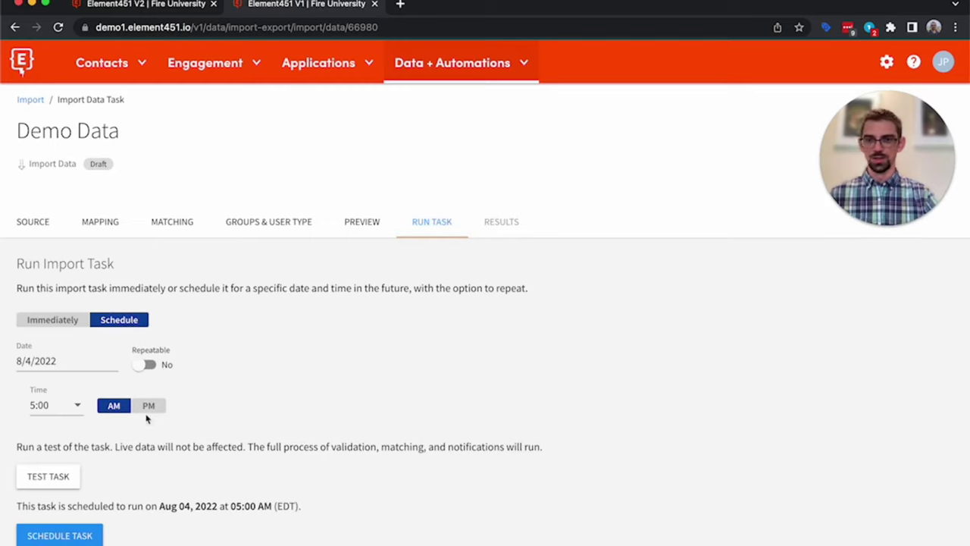
pyautogui.click(146, 365)
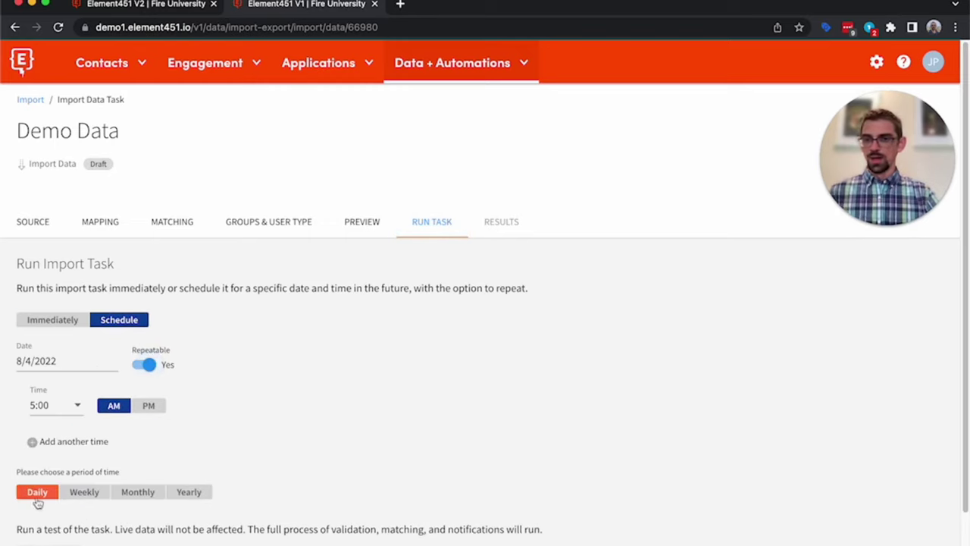
pyautogui.click(53, 450)
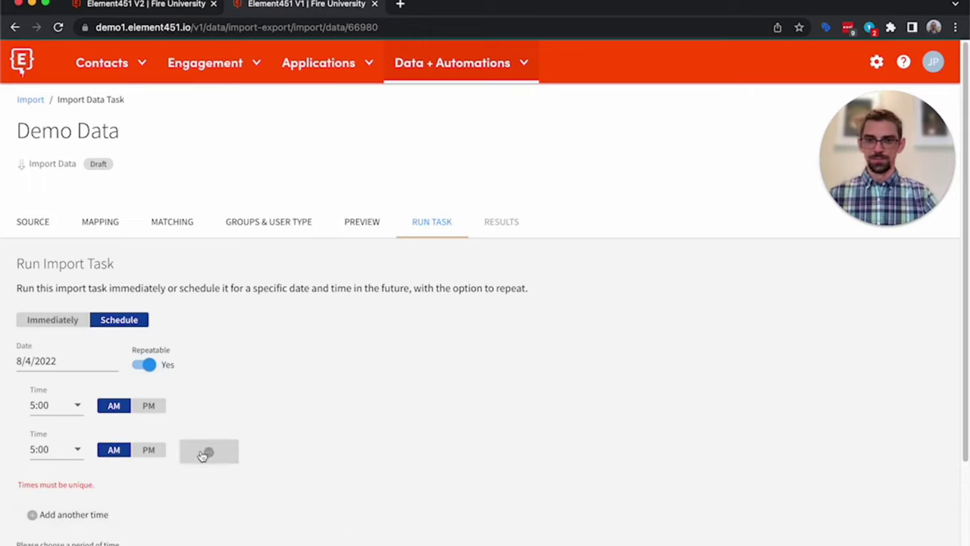
pyautogui.click(205, 450)
pyautogui.click(76, 325)
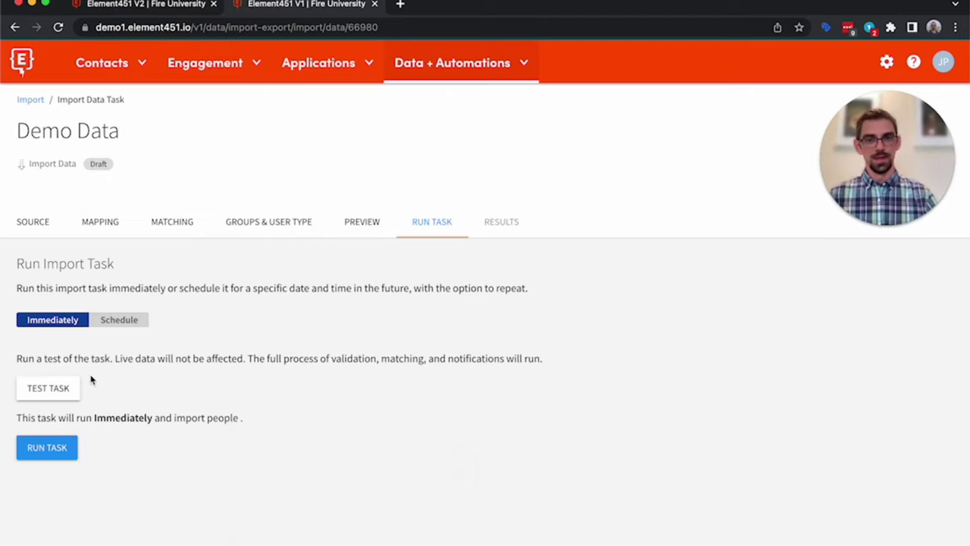
# Run the Demo Data import with an emailed task report enabled, updating 98 people
pyautogui.click(53, 455)
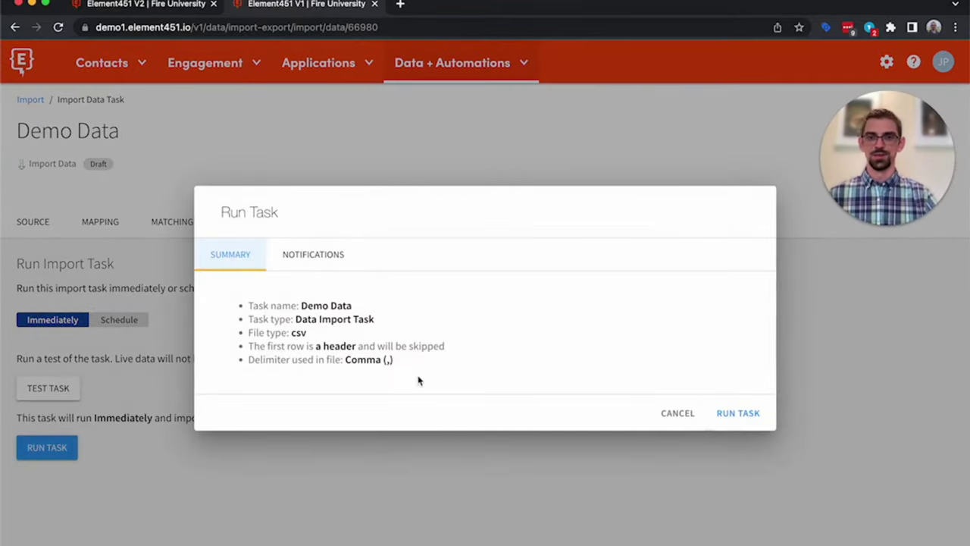
pyautogui.click(301, 252)
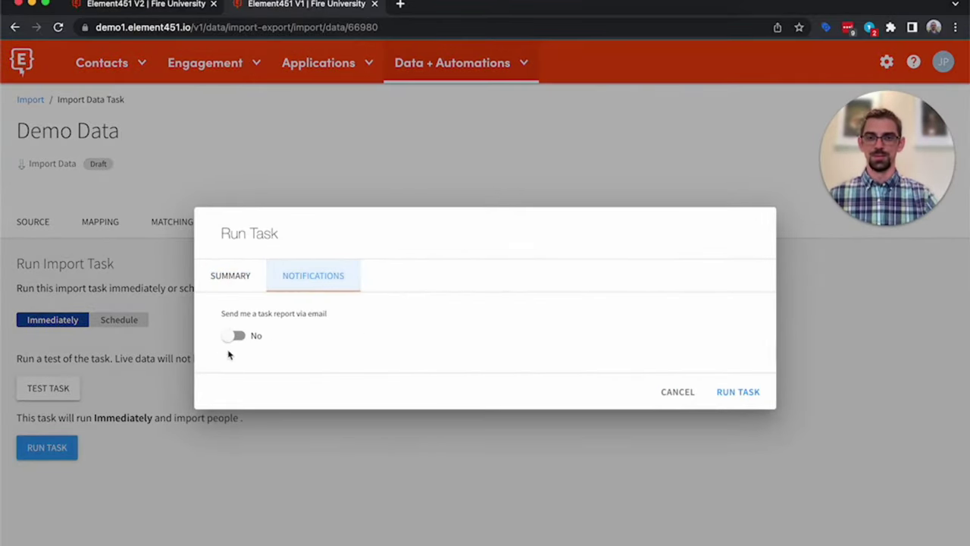
pyautogui.click(236, 339)
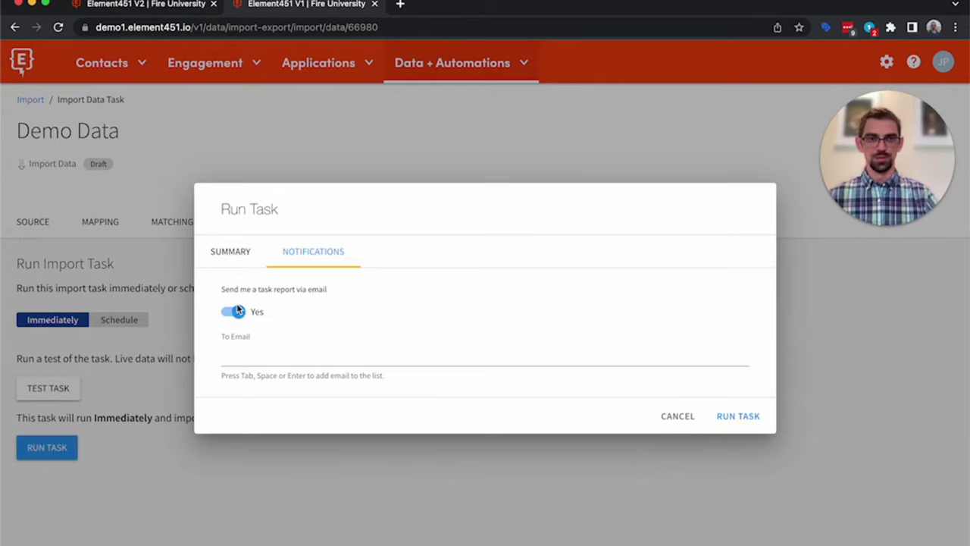
pyautogui.click(236, 263)
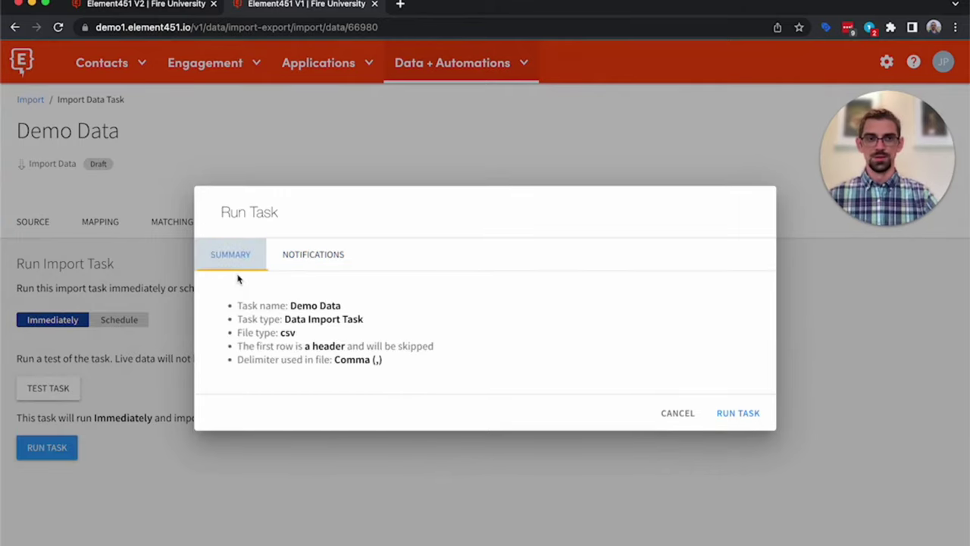
pyautogui.click(735, 413)
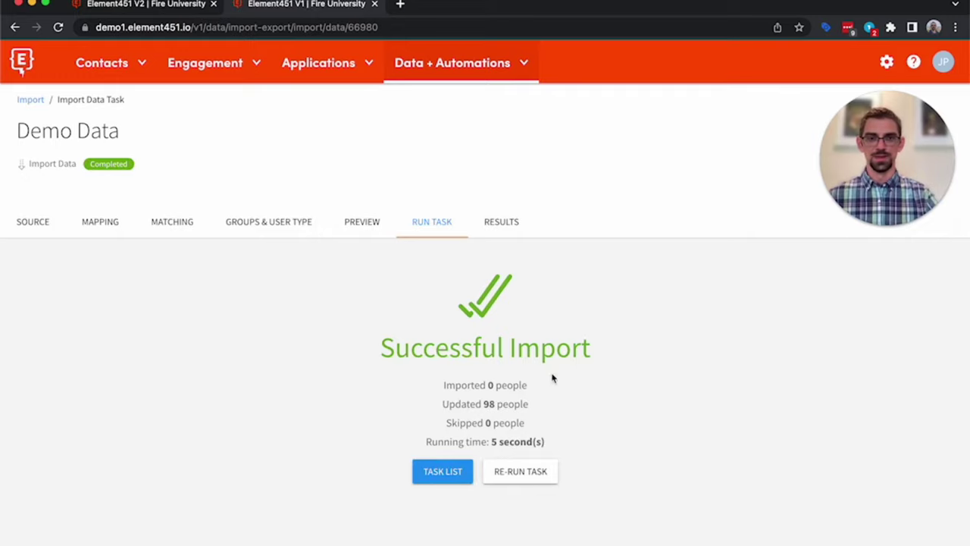
# Check the import results: one Done run with 98 updated and 0 failed
pyautogui.click(499, 220)
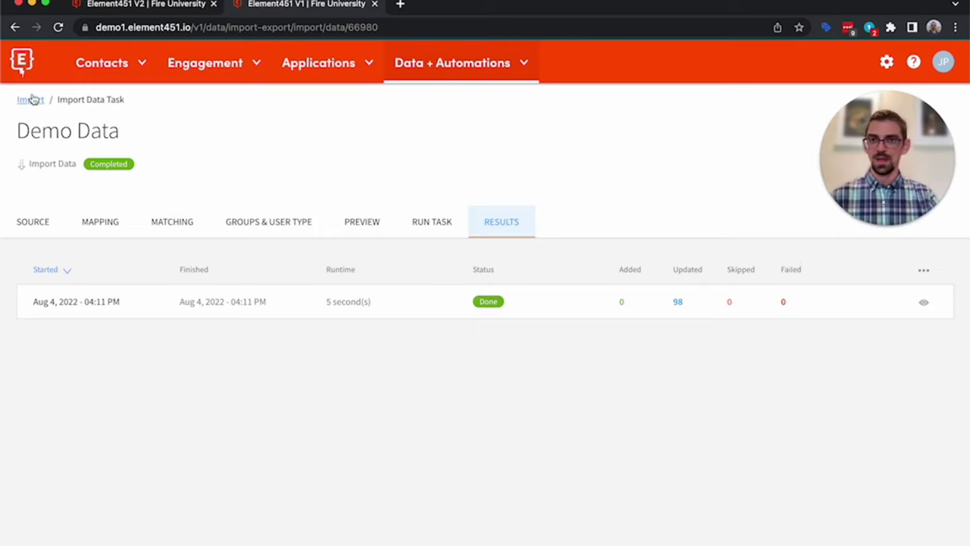
pyautogui.click(437, 66)
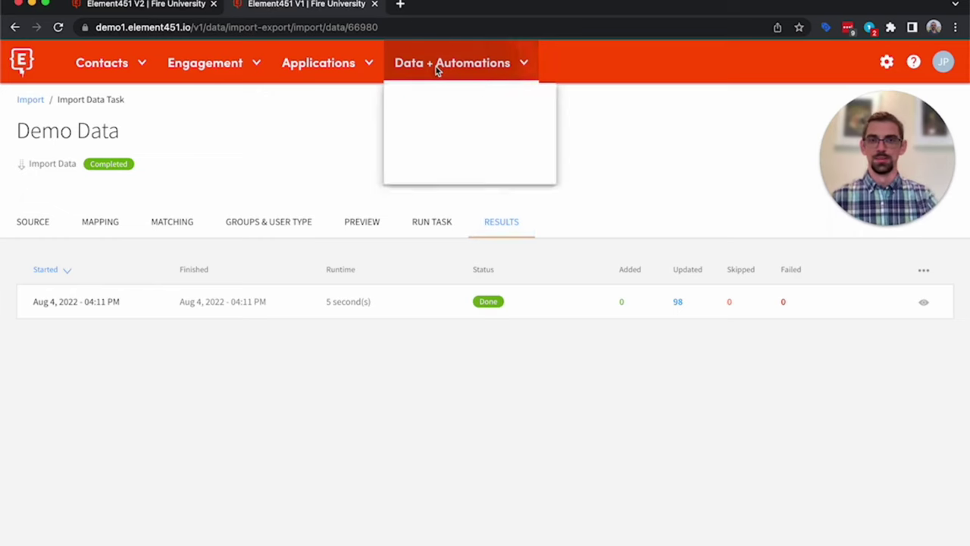
# Create a new people Data export task named 'Demo Data' from the Export page
pyautogui.moveTo(433, 106)
pyautogui.click(596, 140)
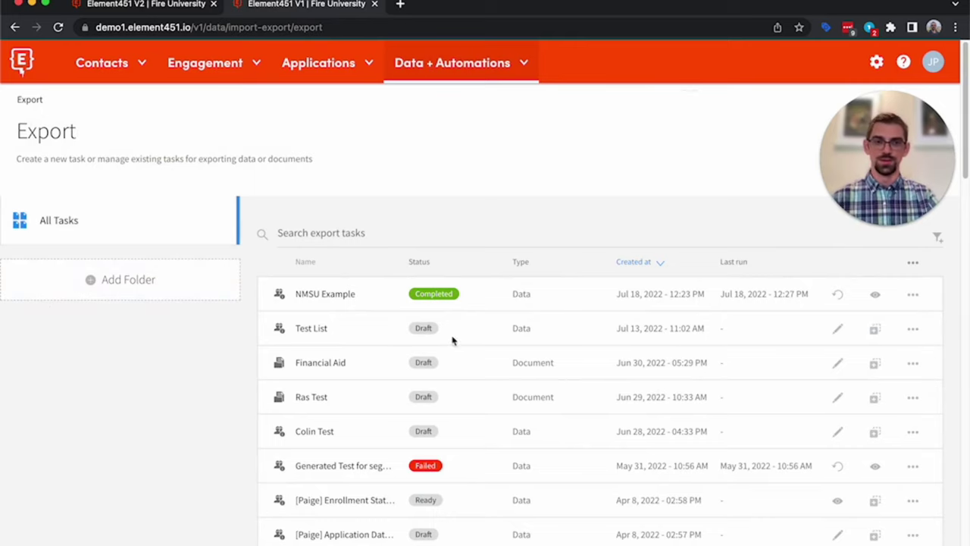
pyautogui.moveTo(862, 201); pyautogui.dragTo(802, 202)
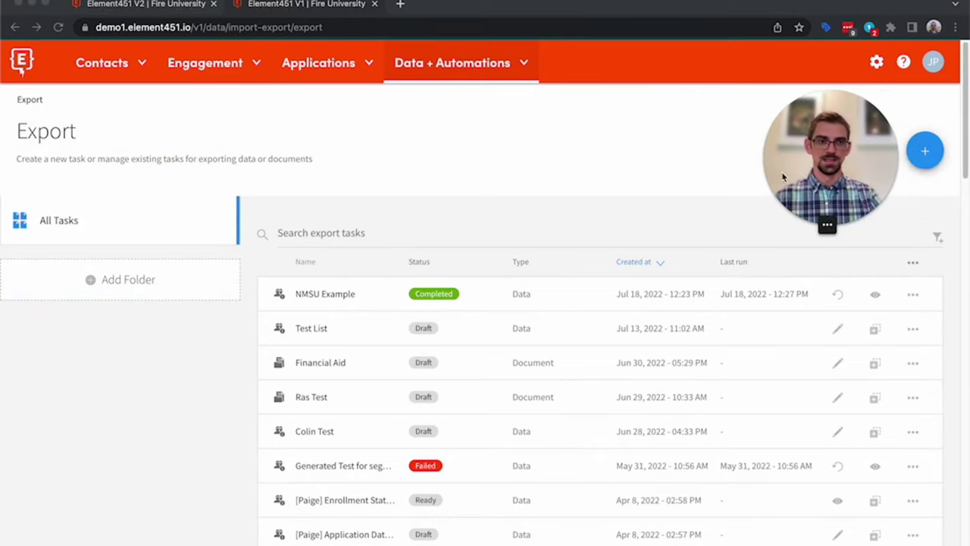
pyautogui.click(933, 156)
pyautogui.click(432, 308)
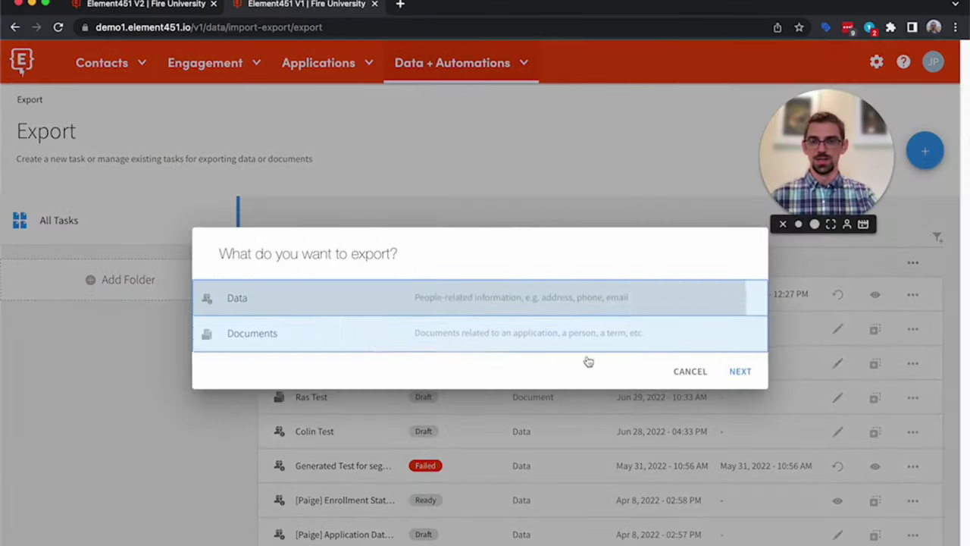
pyautogui.click(739, 372)
pyautogui.write('D')
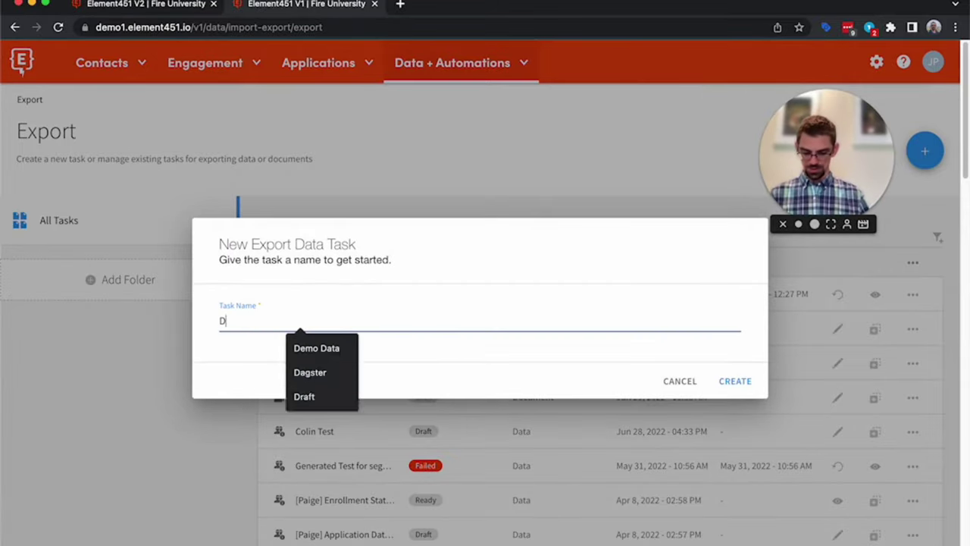
pyautogui.write('emo Data')
pyautogui.press('Return')
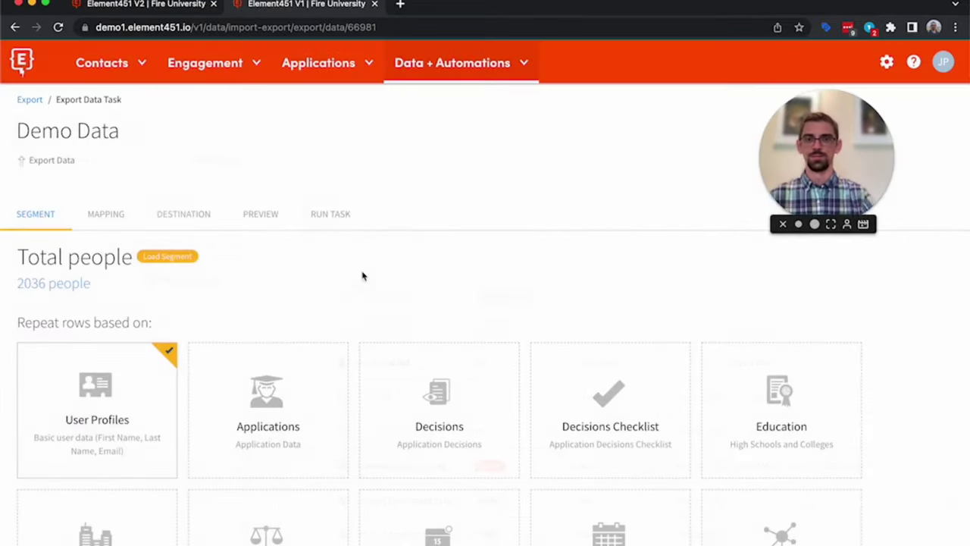
# Load the '[Demo Data] Ice Cream' segment of 98 people as the export source
pyautogui.click(158, 257)
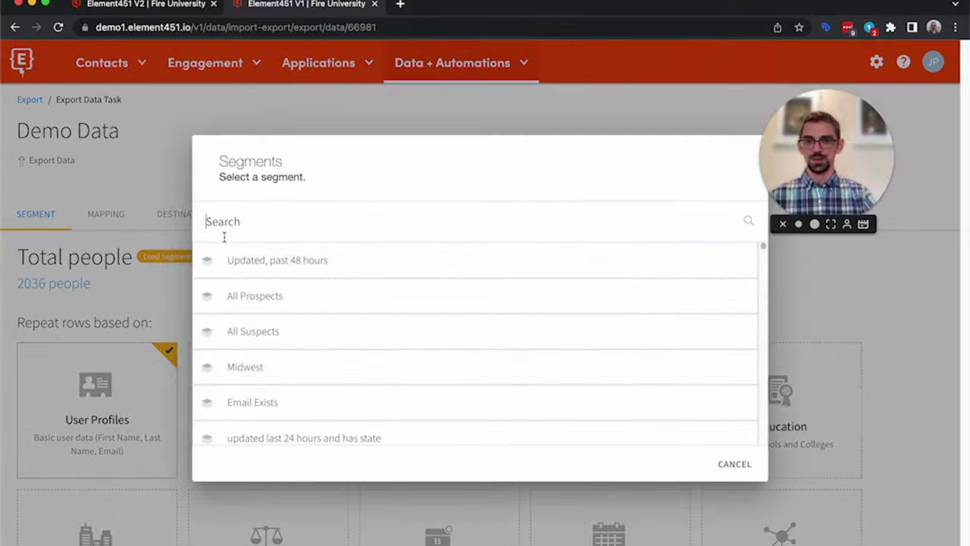
pyautogui.write('ice cream')
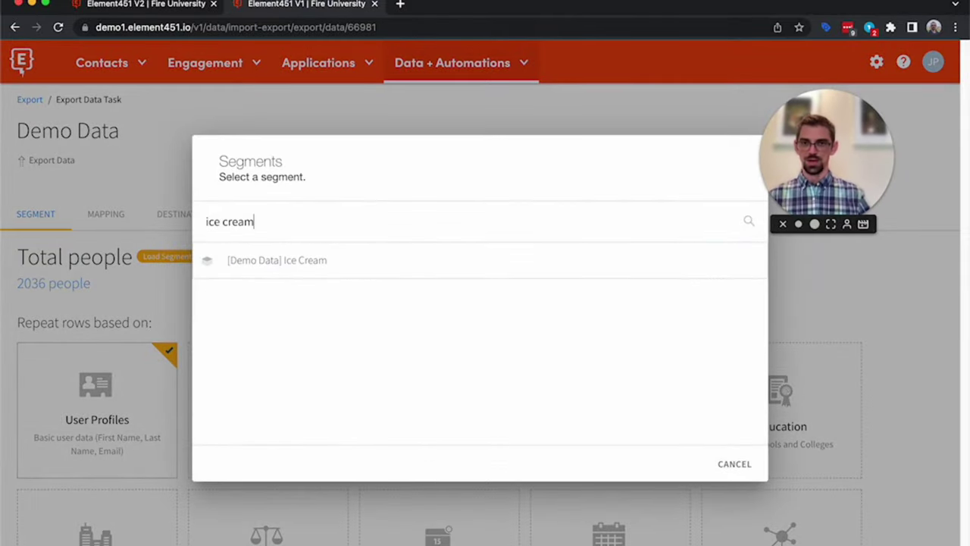
pyautogui.click(288, 256)
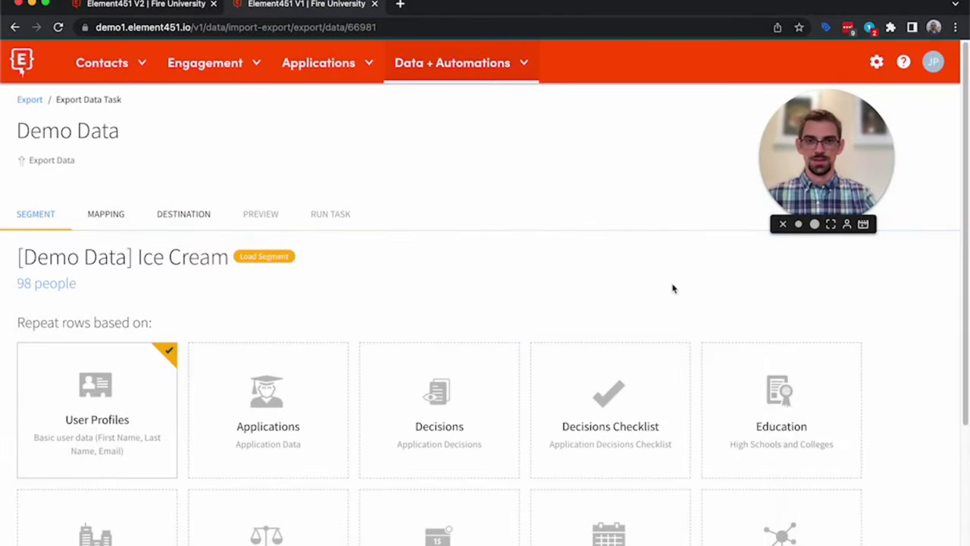
# Try the evaluation and event registration row options, then keep one row per User Profile
pyautogui.scroll(-3, 55, 216)
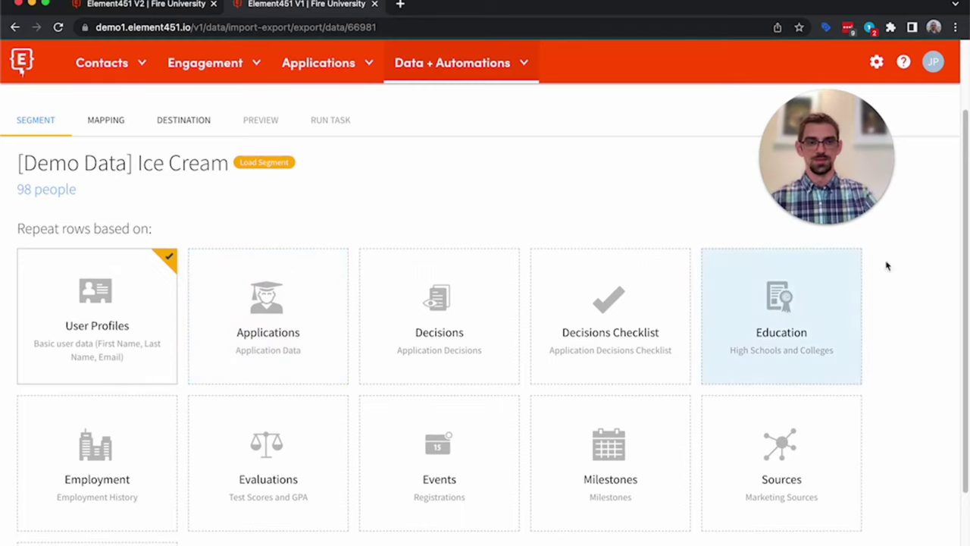
pyautogui.scroll(-3, 197, 374)
pyautogui.click(268, 352)
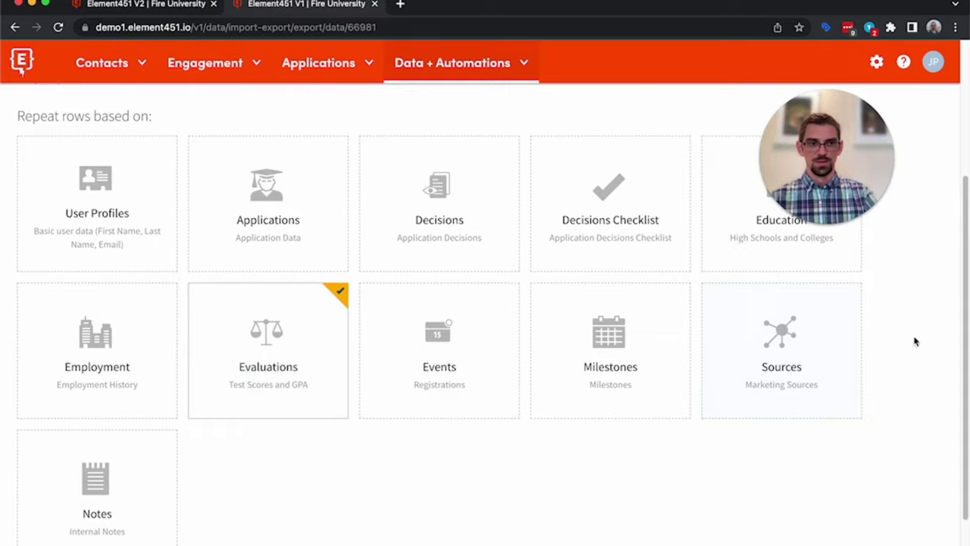
pyautogui.scroll(-2, 108, 466)
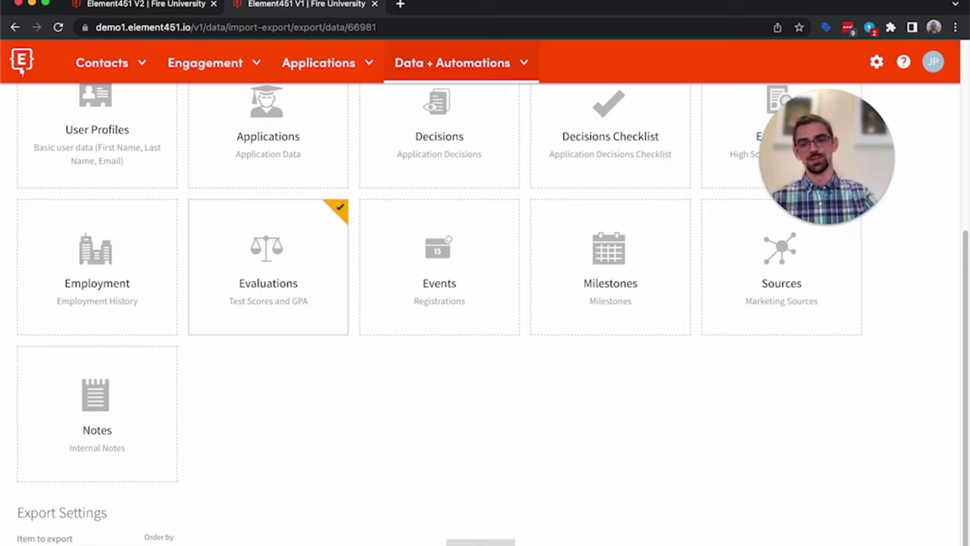
pyautogui.click(471, 252)
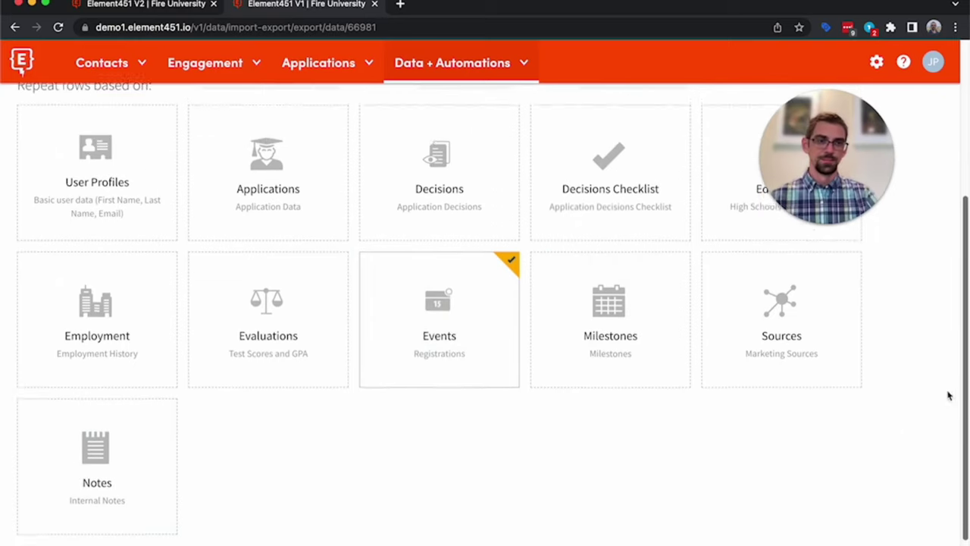
pyautogui.scroll(5, 947, 394)
pyautogui.click(140, 378)
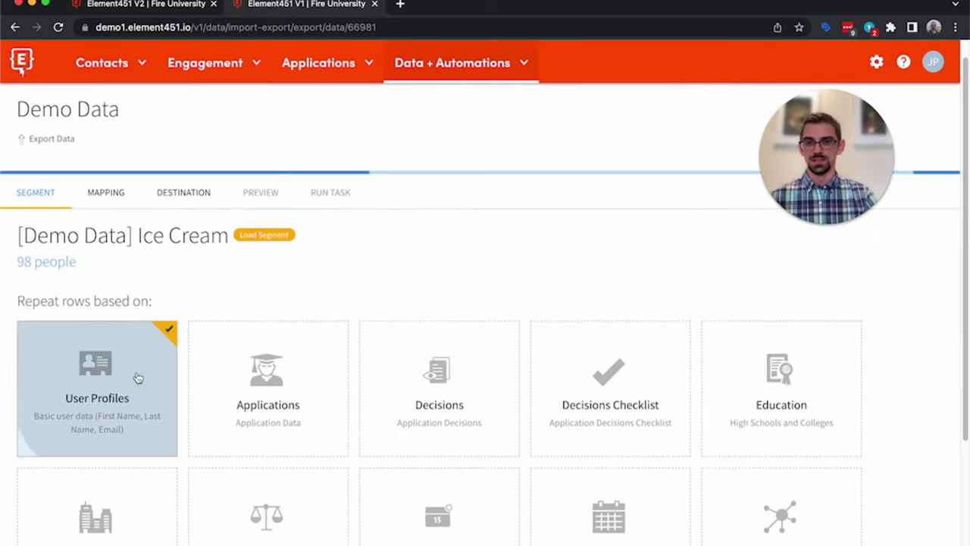
# Set the export file name to 'Demo Ice Cream', Tab-delimited, Plain text (.txt)
pyautogui.click(105, 191)
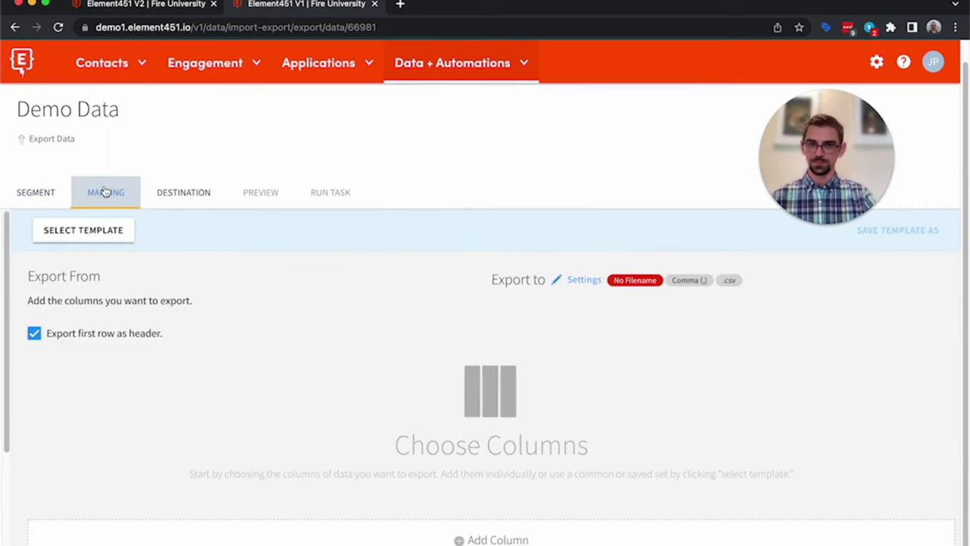
pyautogui.click(560, 280)
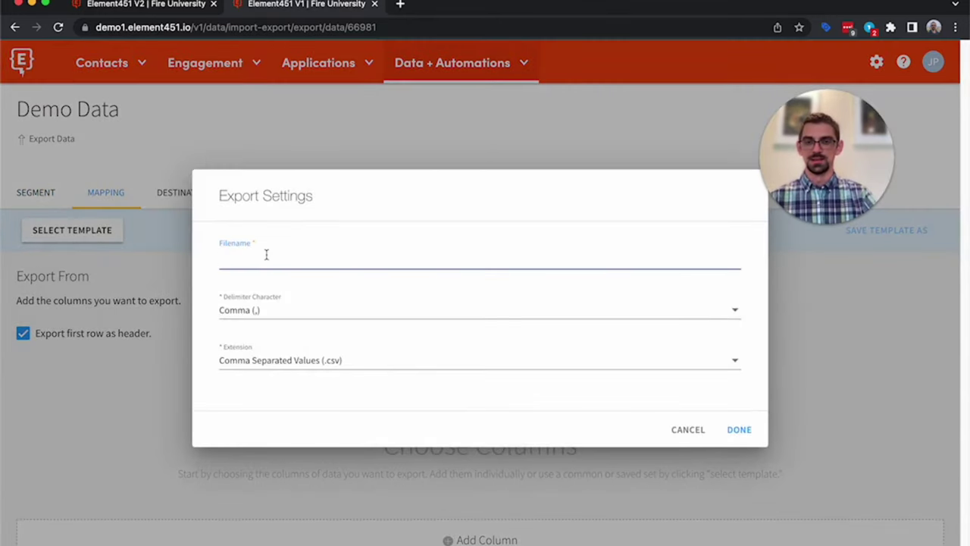
pyautogui.write('Dem')
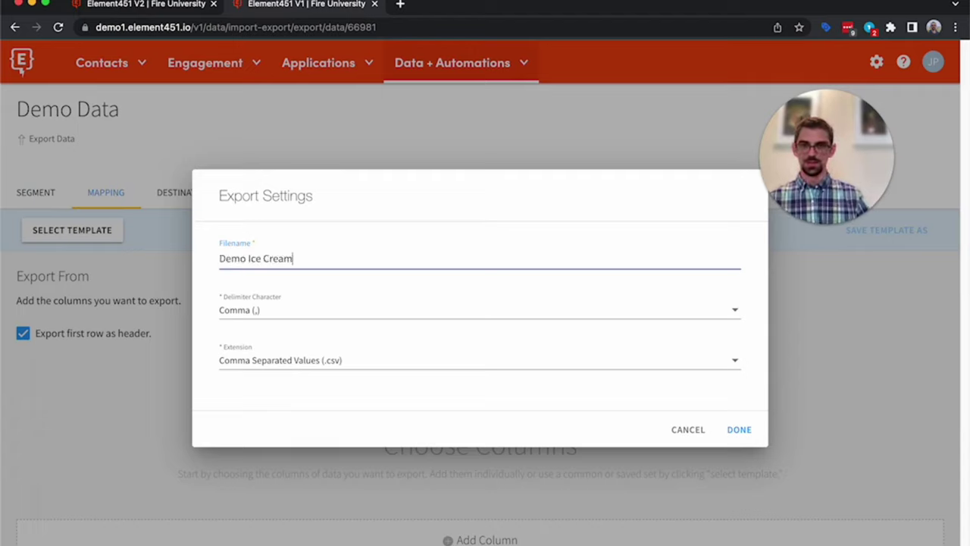
pyautogui.write('o Ice Cream')
pyautogui.click(315, 312)
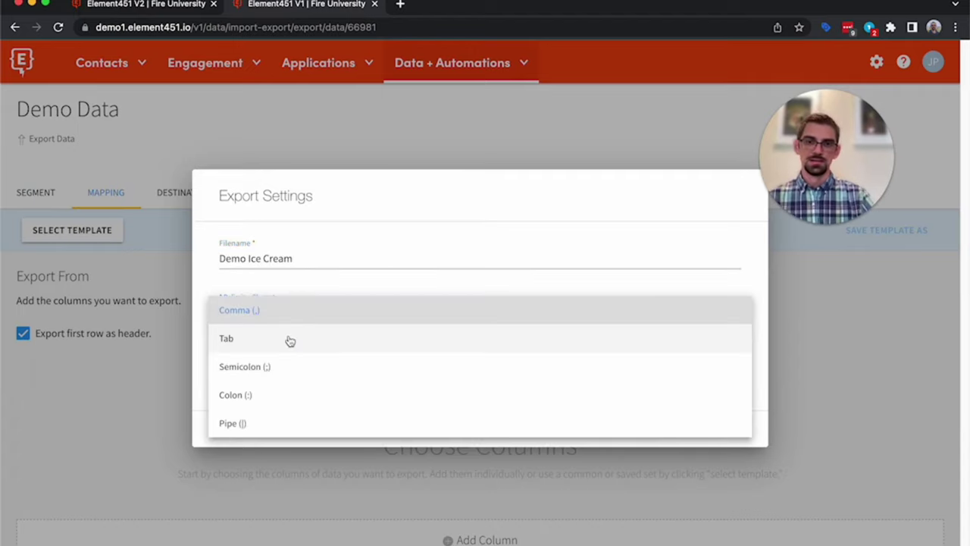
pyautogui.click(290, 338)
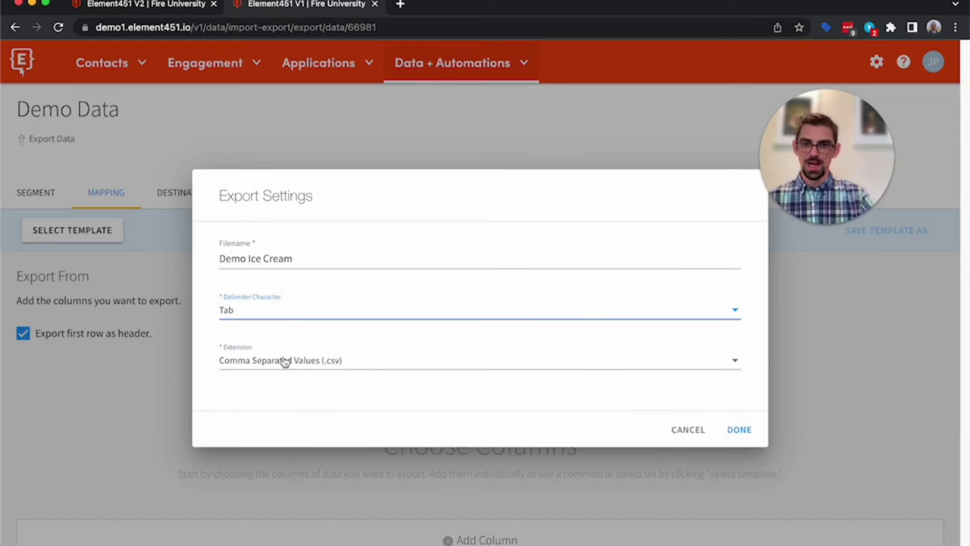
pyautogui.click(284, 361)
pyautogui.click(281, 389)
pyautogui.click(739, 431)
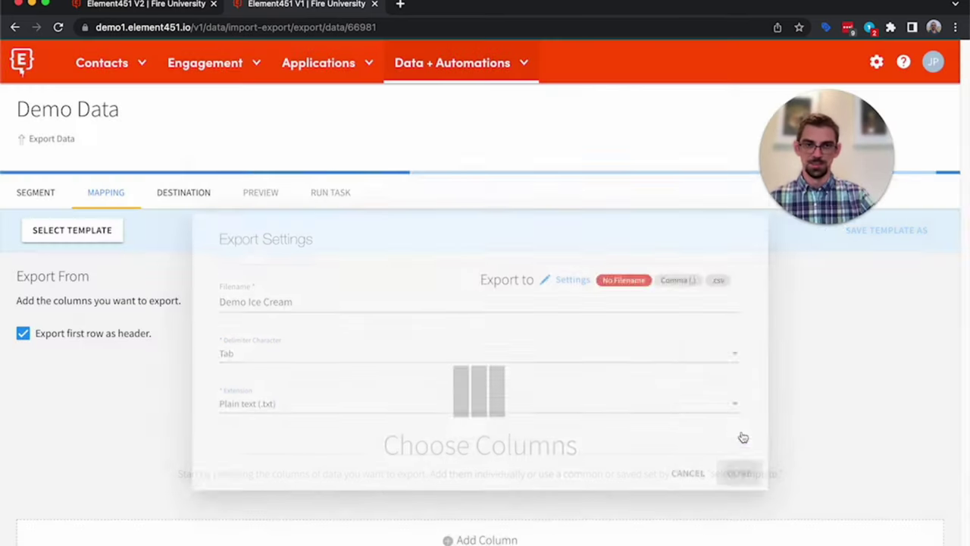
pyautogui.click(485, 540)
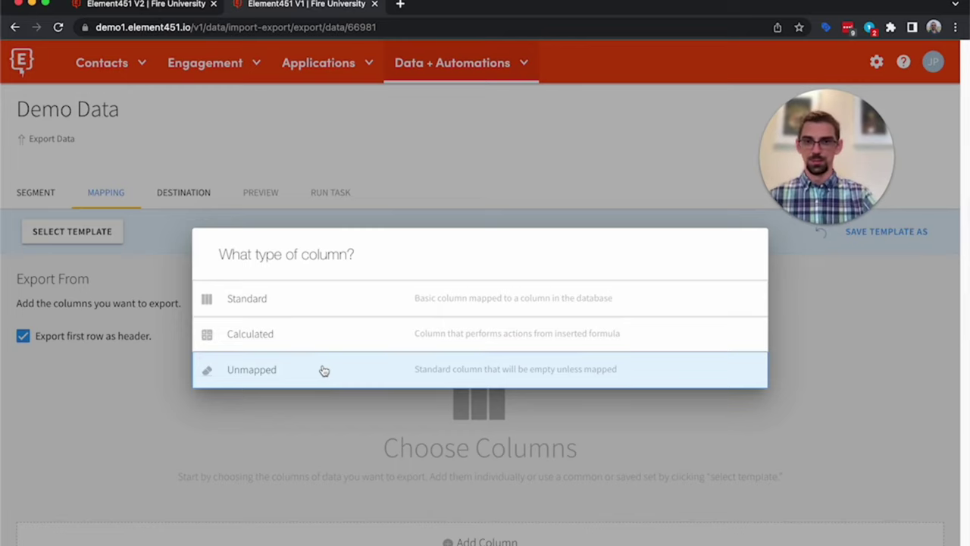
# Add First Name, Last Name and Favorite Ice Cream as standard export columns
pyautogui.click(297, 302)
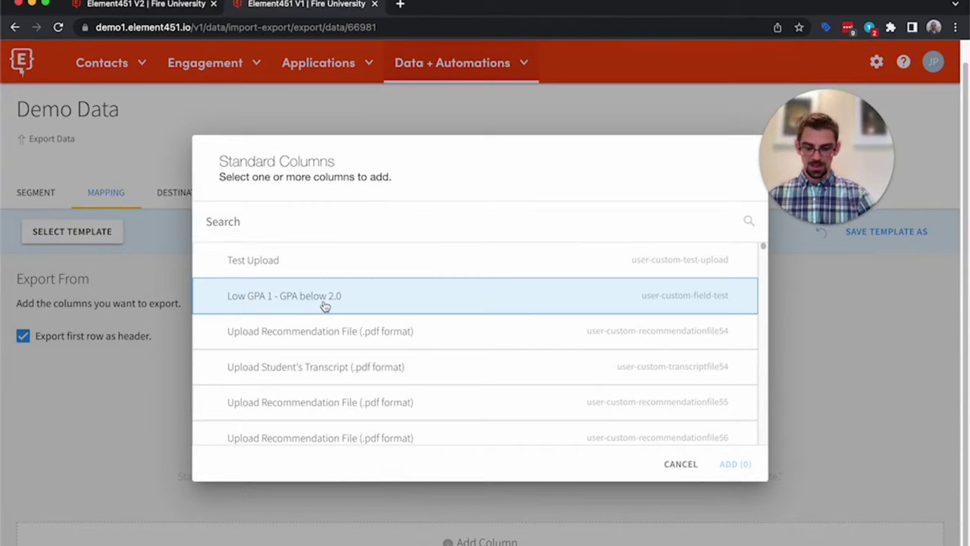
pyautogui.write('first name')
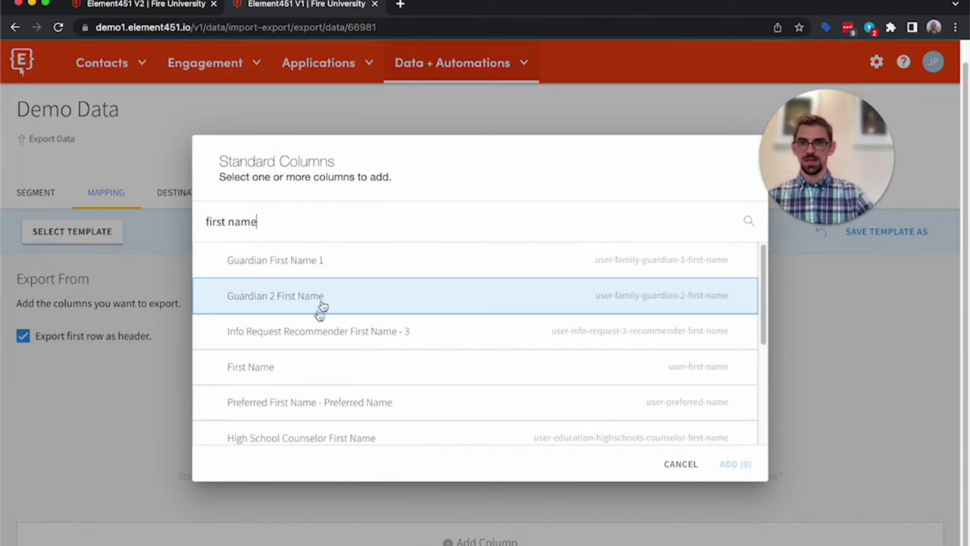
pyautogui.click(250, 366)
pyautogui.tripleClick(270, 220)
pyautogui.write('last')
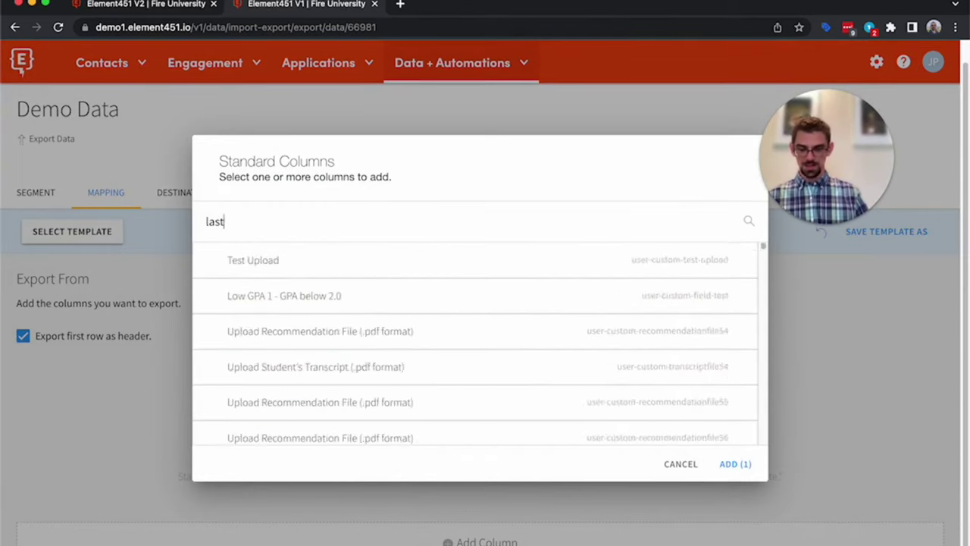
pyautogui.write(' name')
pyautogui.click(250, 403)
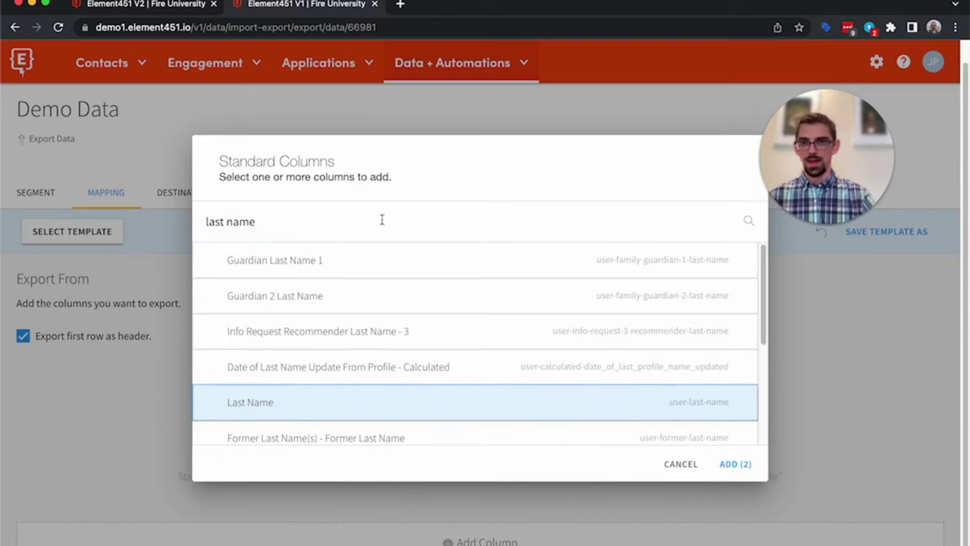
pyautogui.tripleClick(382, 219)
pyautogui.write('ice cream')
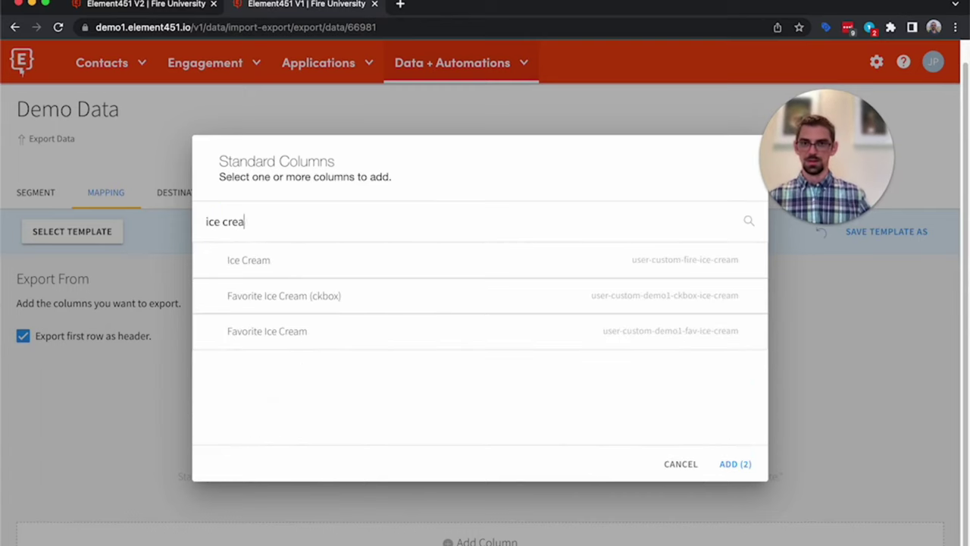
pyautogui.click(267, 332)
pyautogui.click(730, 464)
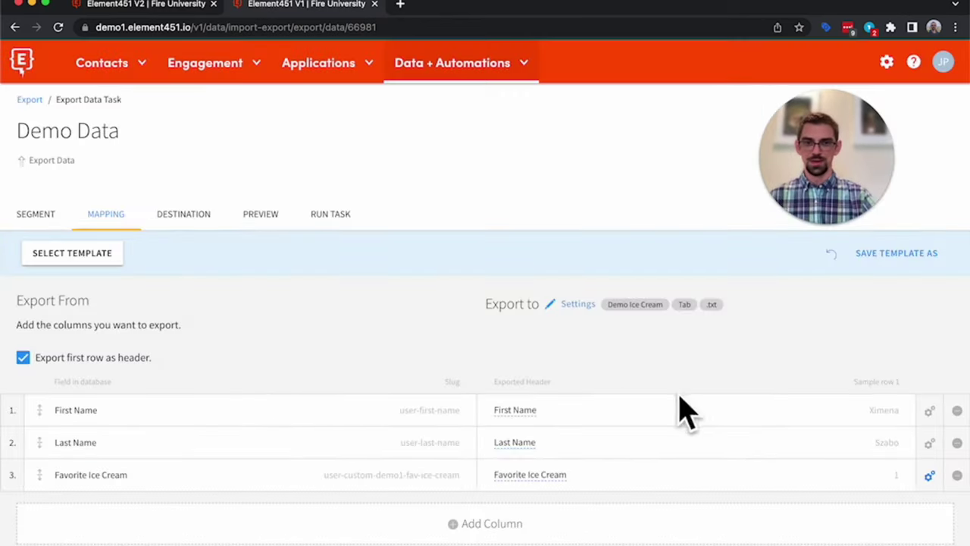
# Add a calculated column to the export mapping and enter 'Bowl' in its name
pyautogui.click(604, 523)
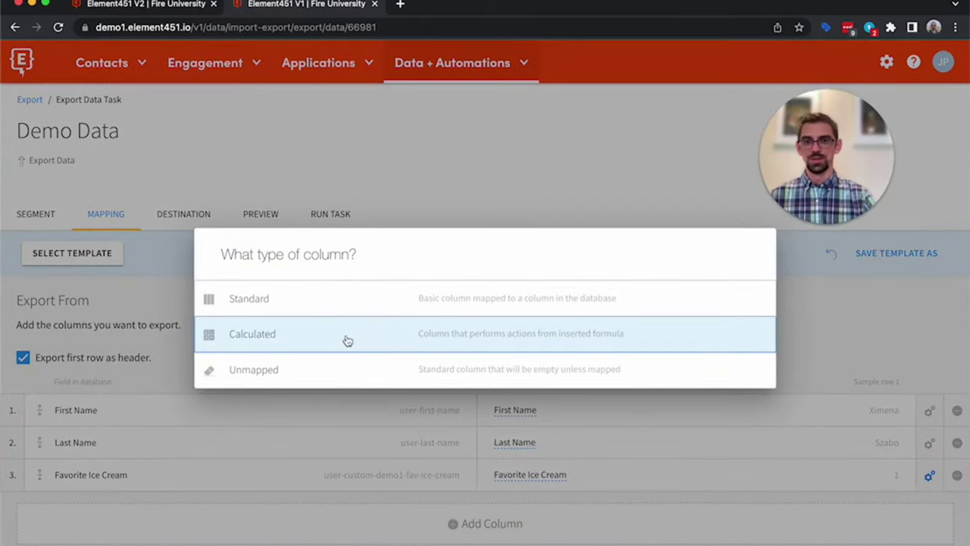
pyautogui.click(346, 342)
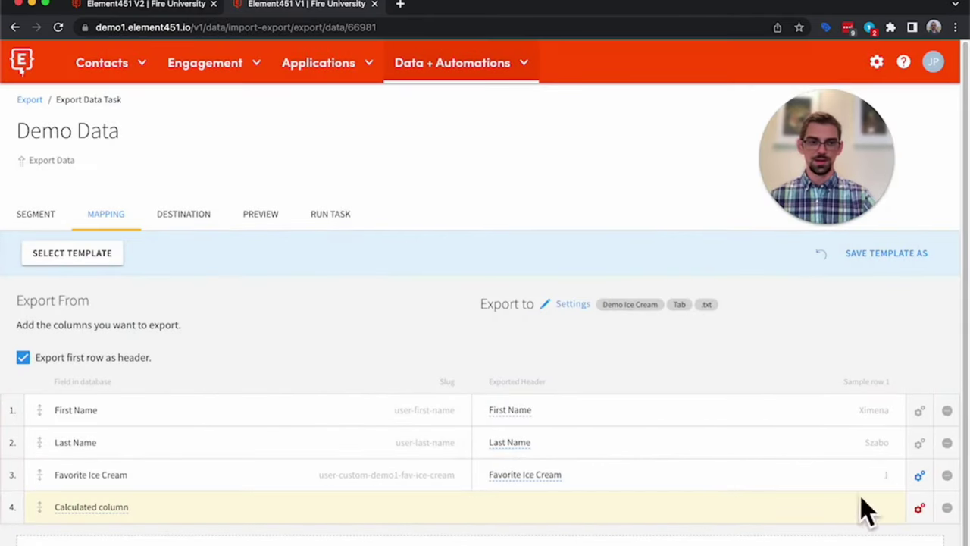
pyautogui.click(103, 510)
pyautogui.write('Bowl or Cone')
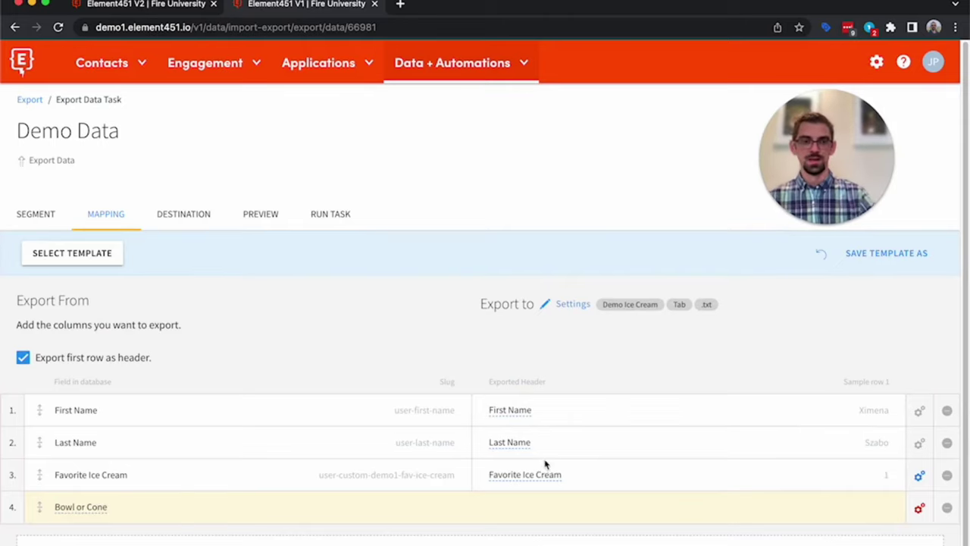
# Write the formula IF({user-custom-demo1-fav-ice-cream}="1","Cone","Bowl") and save it
pyautogui.click(921, 509)
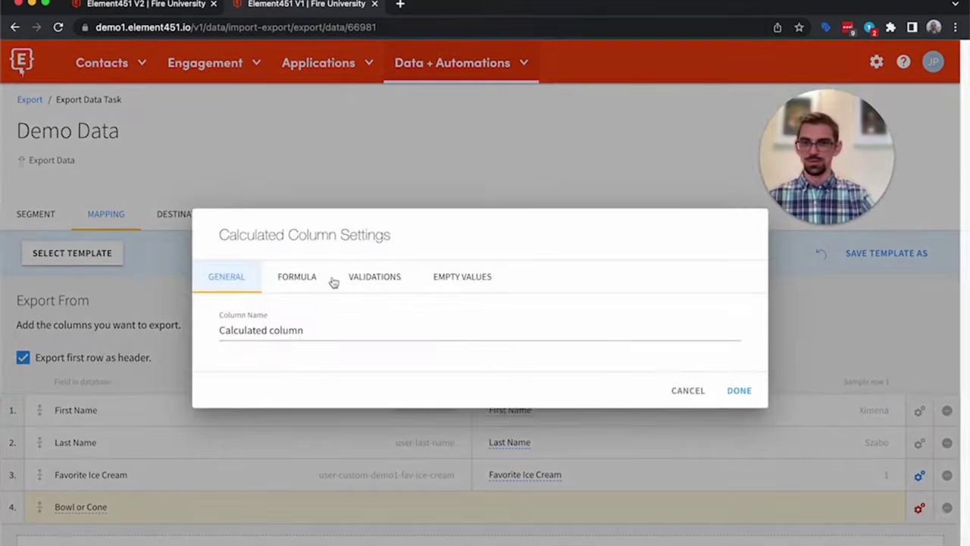
pyautogui.click(307, 278)
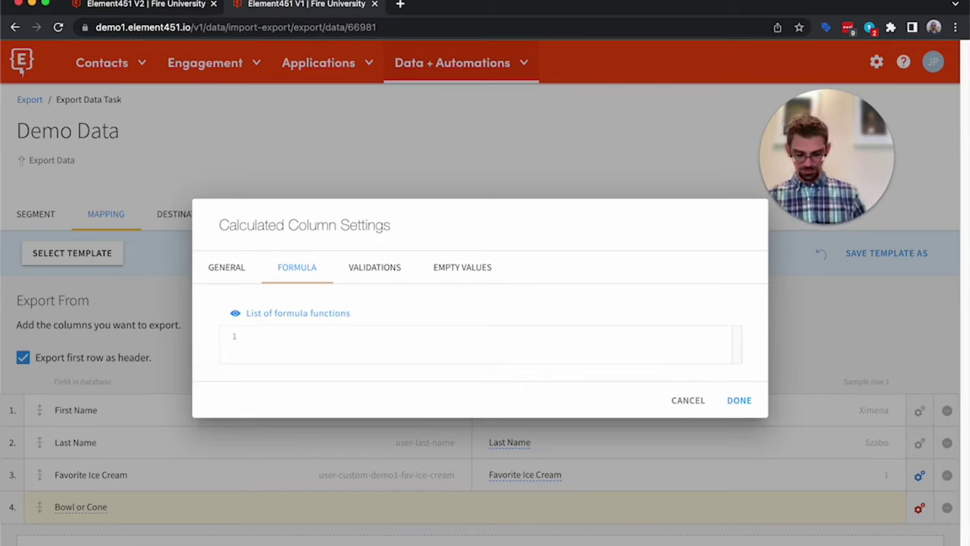
pyautogui.write('IF([')
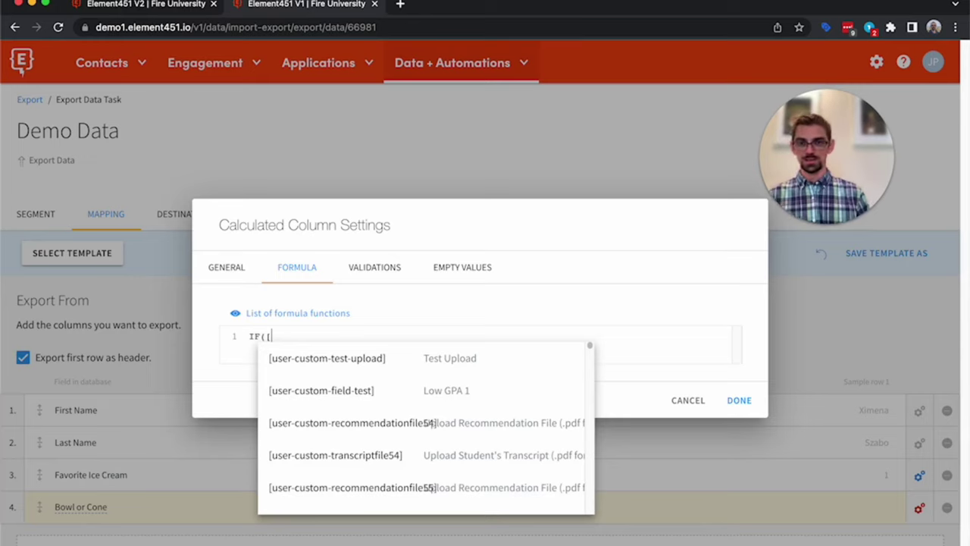
pyautogui.write('user-')
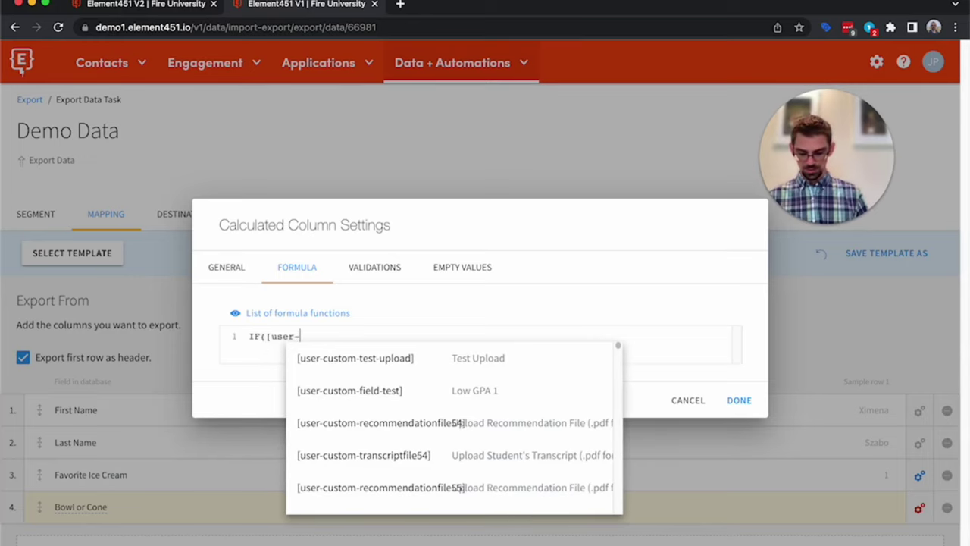
pyautogui.write('custom-demo1')
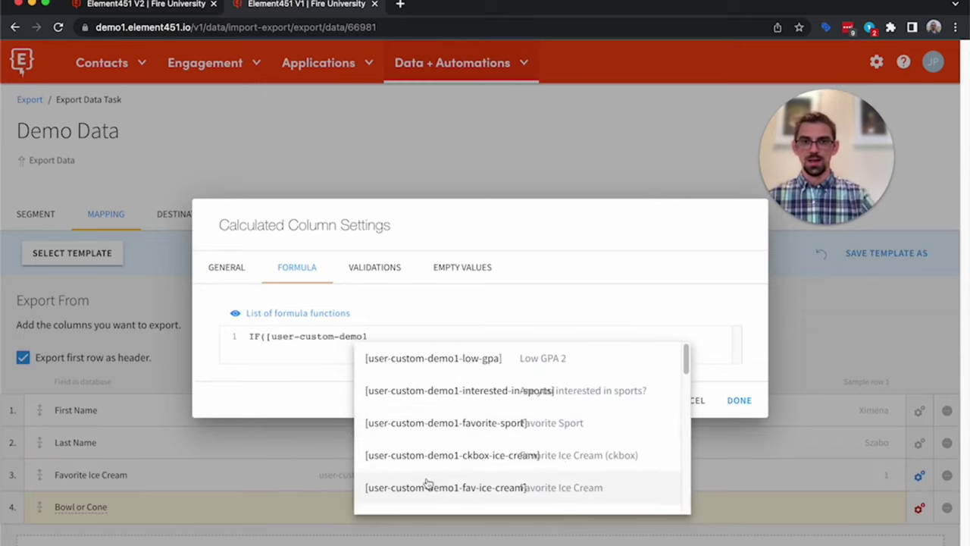
pyautogui.click(445, 492)
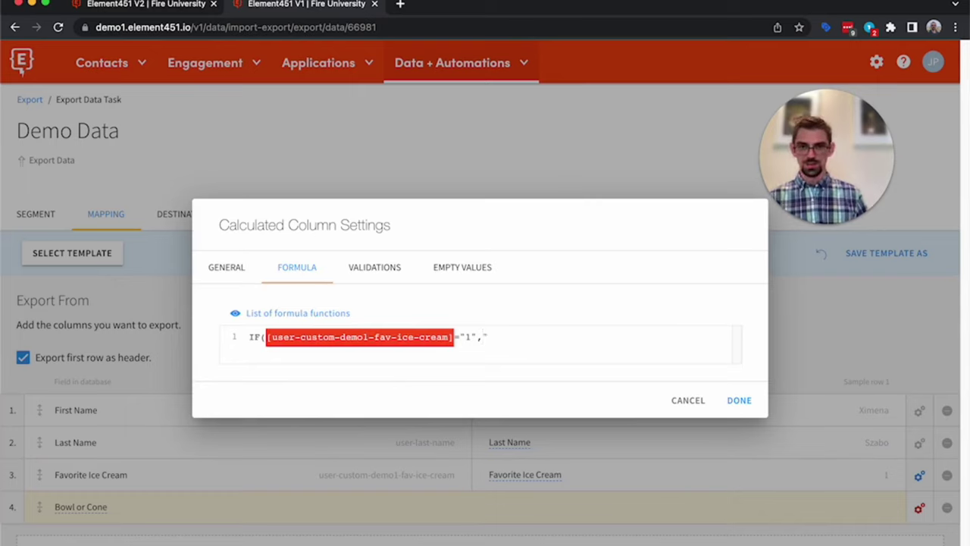
pyautogui.write('ne')
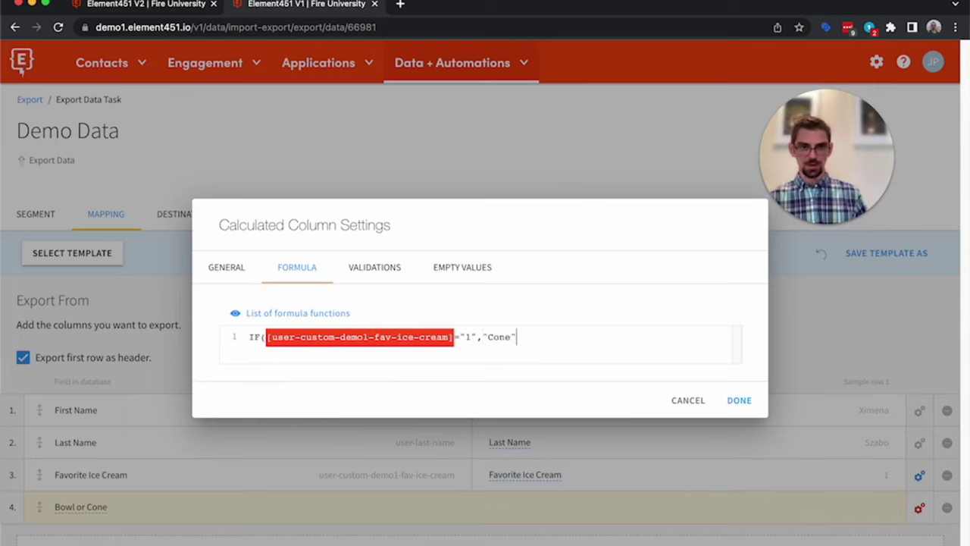
pyautogui.write('","bow')
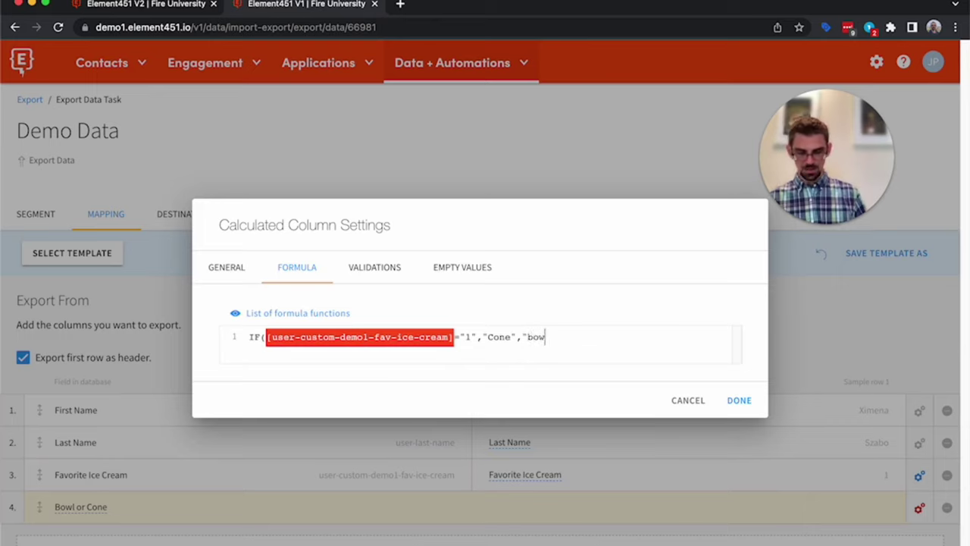
pyautogui.press('BackSpace')
pyautogui.press('BackSpace')
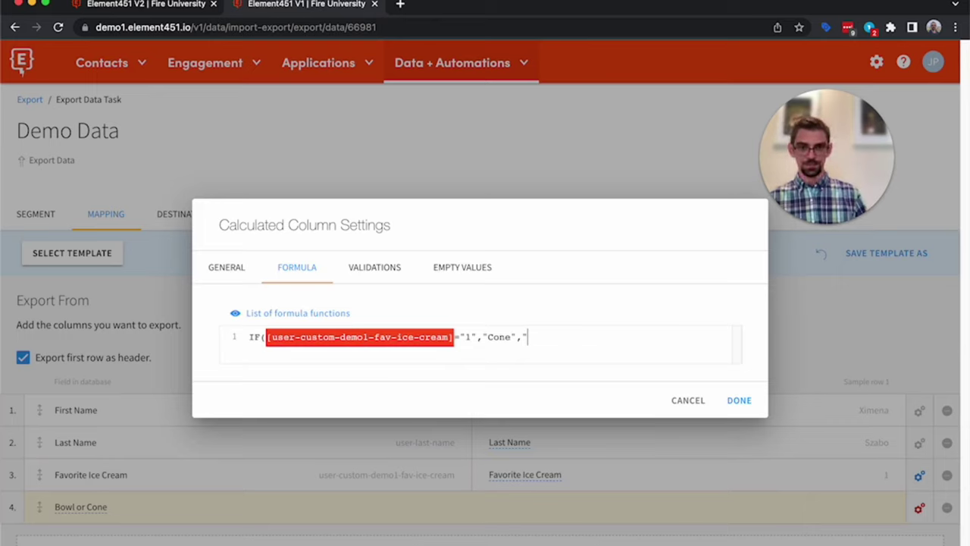
pyautogui.write('owl')
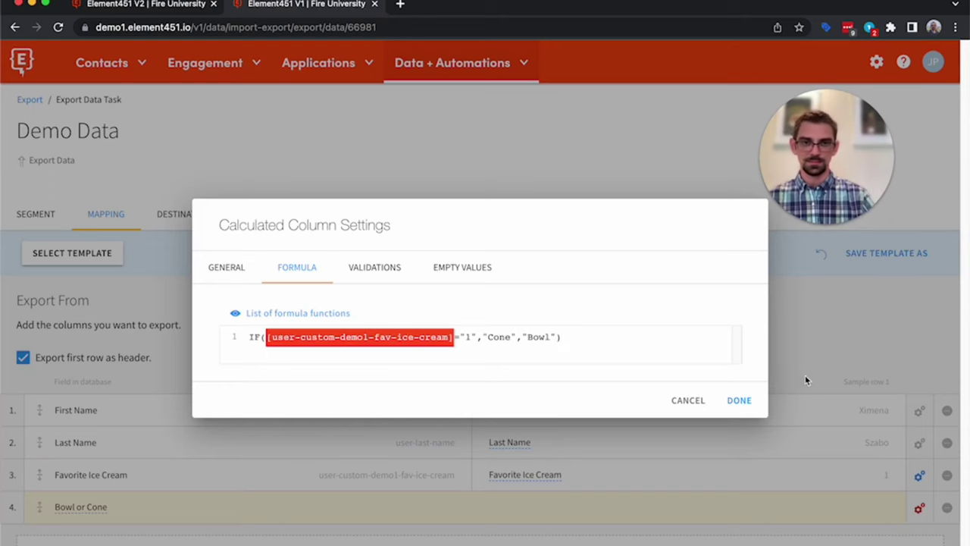
pyautogui.click(746, 401)
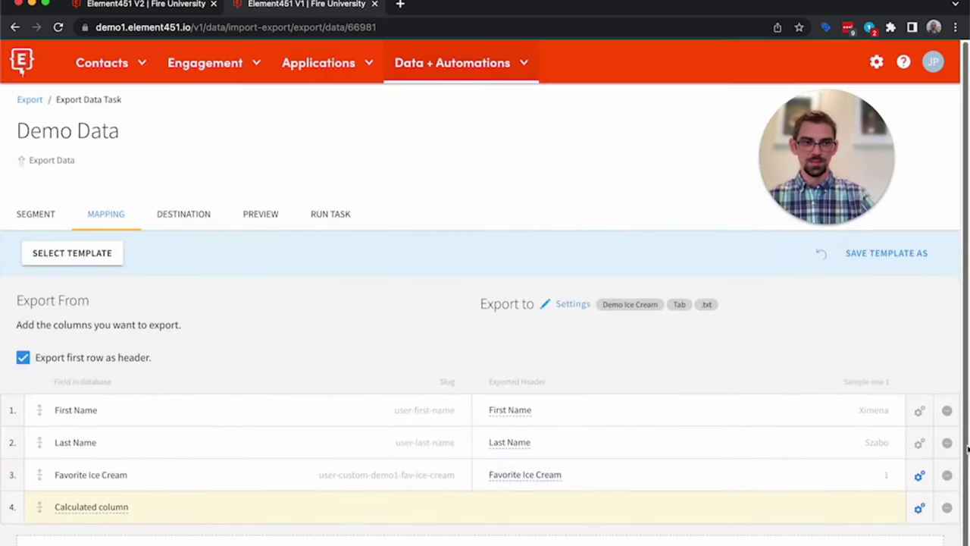
# Set the destination to an emailed download link for the suggested recipient, then preview the output
pyautogui.click(183, 213)
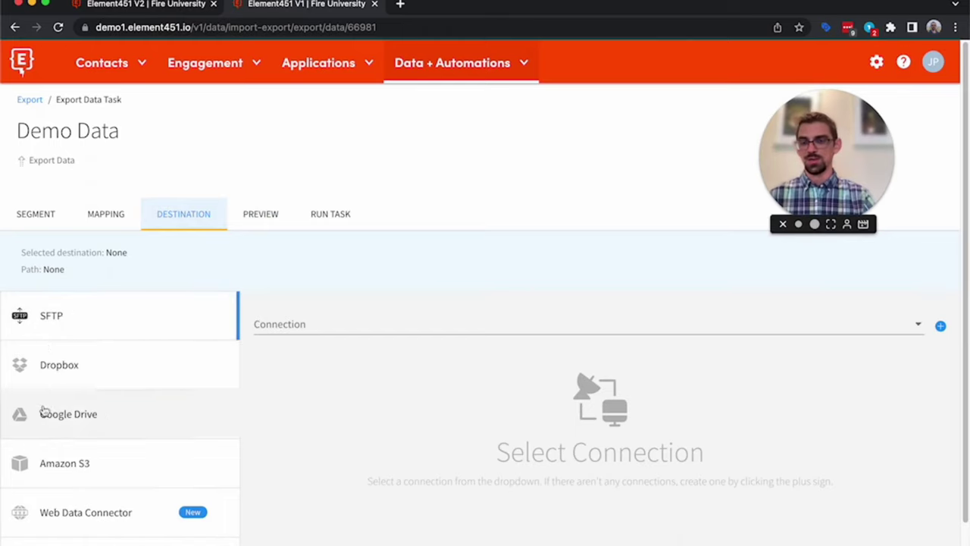
pyautogui.click(113, 541)
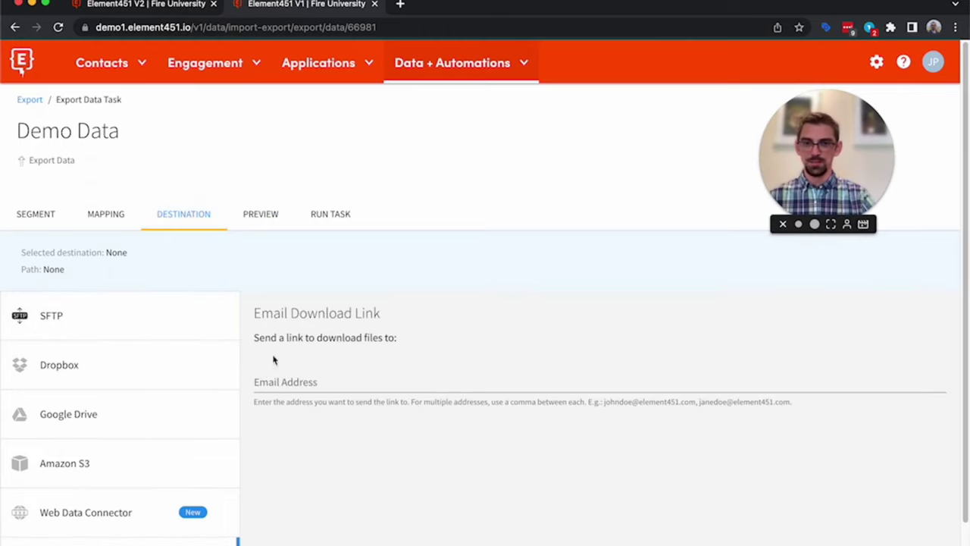
pyautogui.click(302, 376)
pyautogui.press('Down')
pyautogui.press('Return')
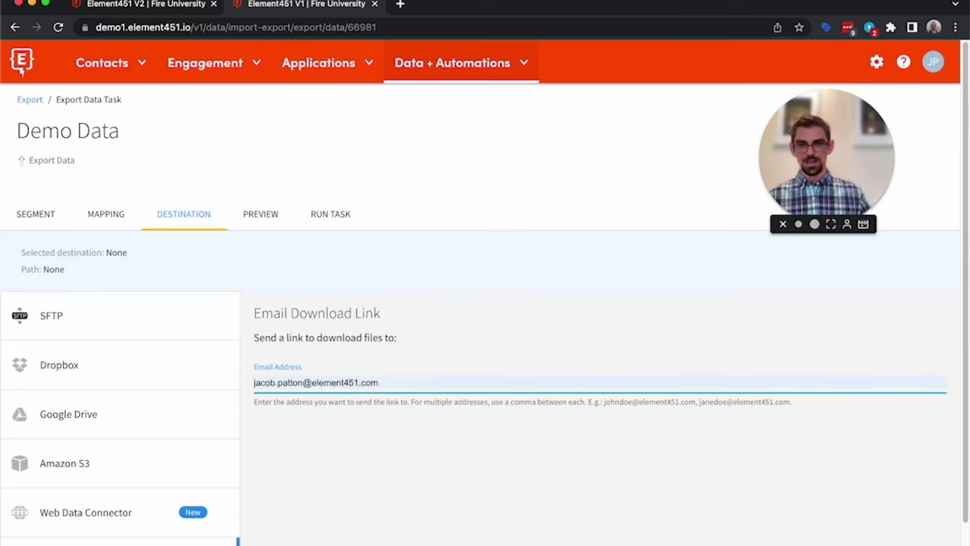
pyautogui.press('super+l')
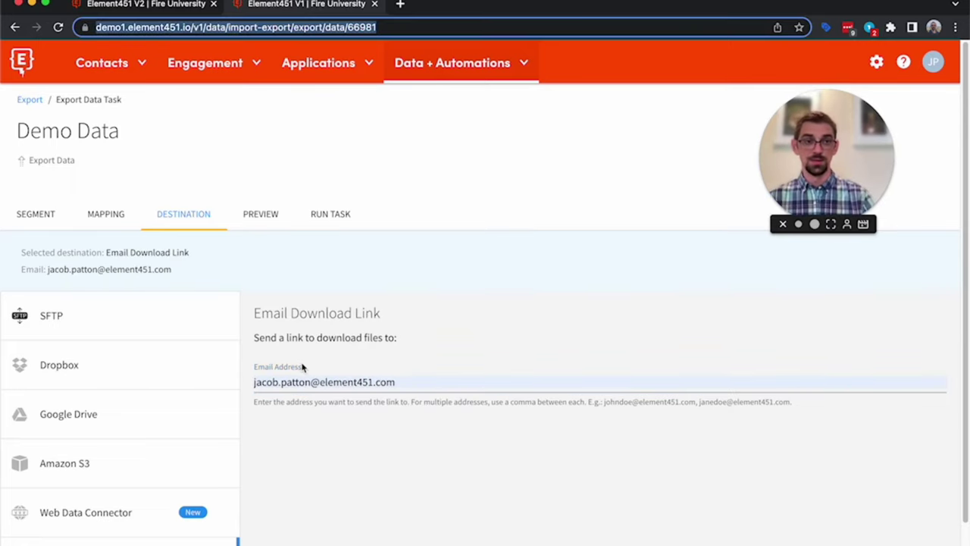
pyautogui.click(252, 217)
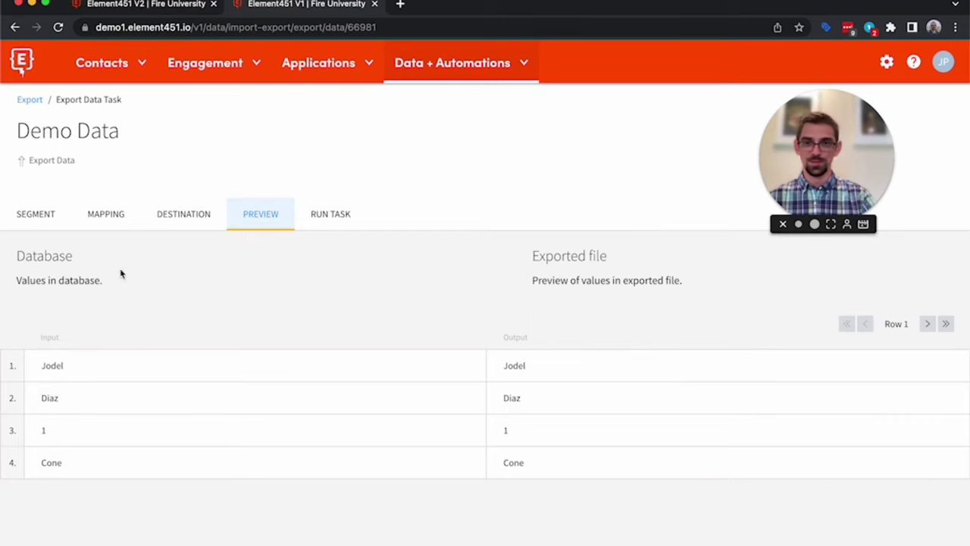
# Map Favorite Ice Cream through system mapping to export flavor Name, confirming 'Chocolate' in preview
pyautogui.click(103, 216)
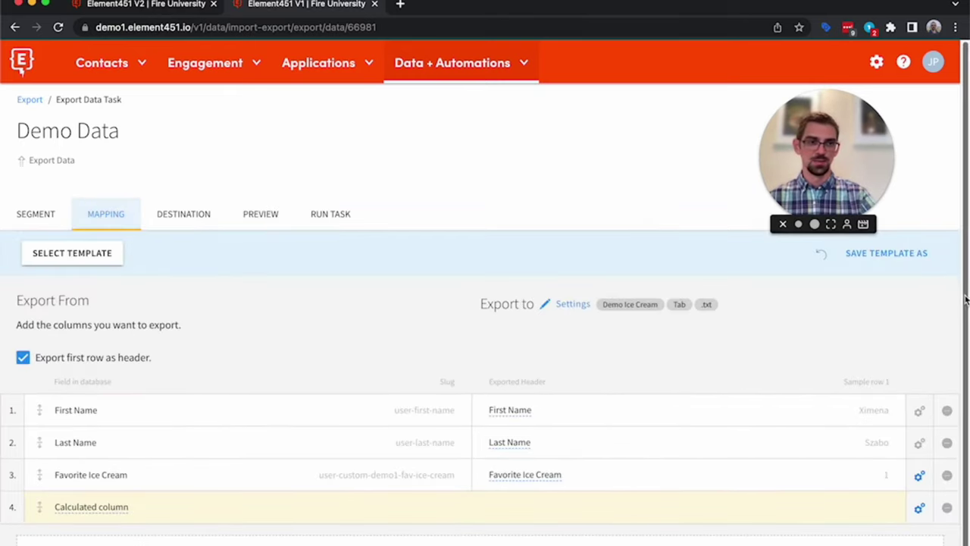
pyautogui.scroll(-1, 965, 299)
pyautogui.click(919, 458)
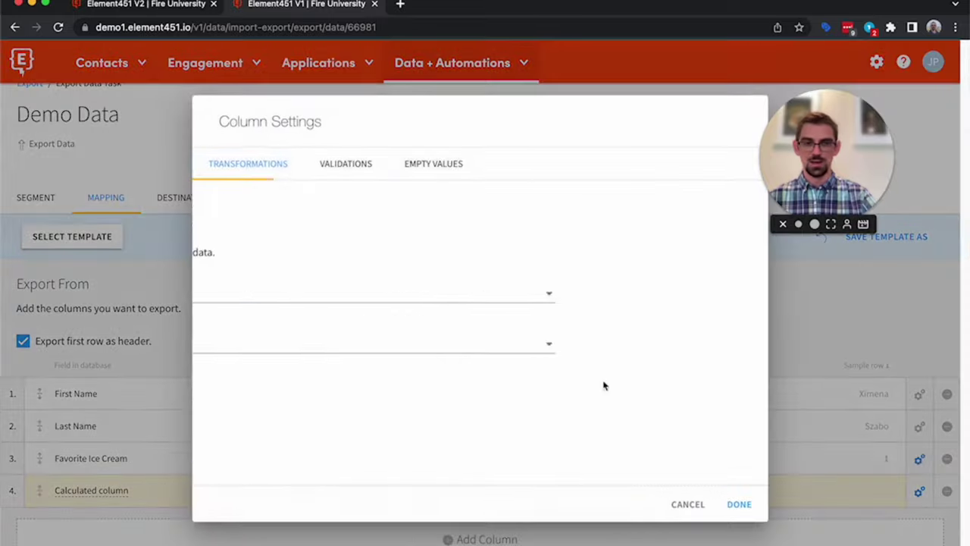
pyautogui.click(313, 349)
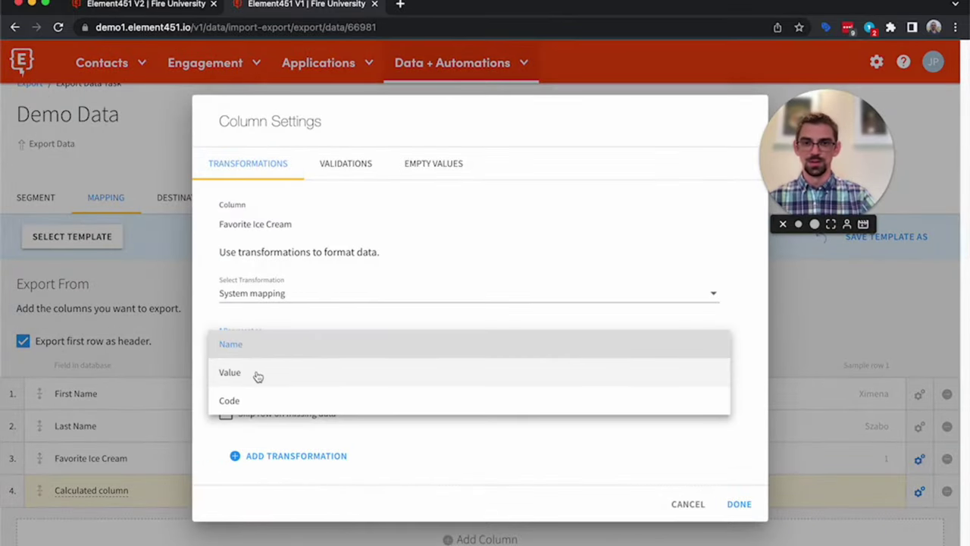
pyautogui.click(258, 377)
pyautogui.click(227, 385)
pyautogui.click(262, 348)
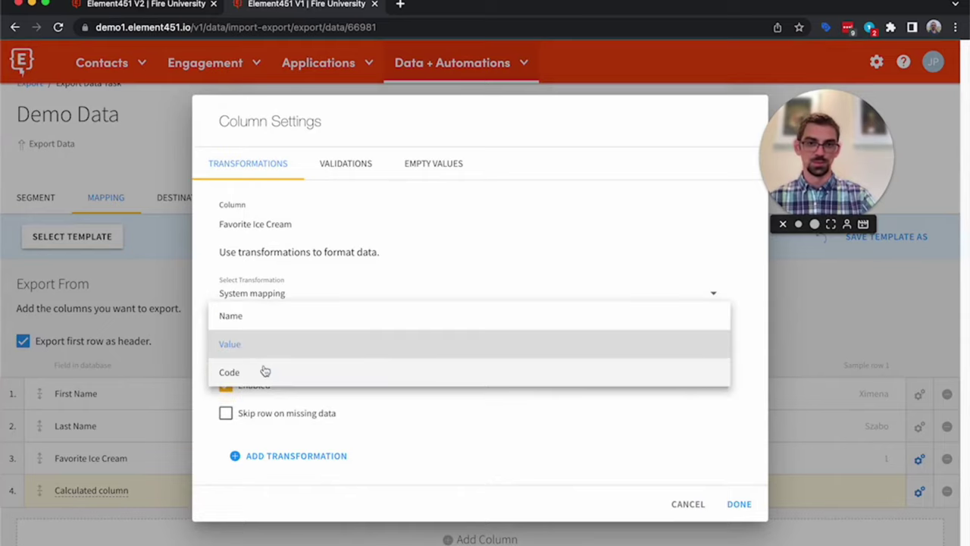
pyautogui.click(253, 347)
pyautogui.click(297, 345)
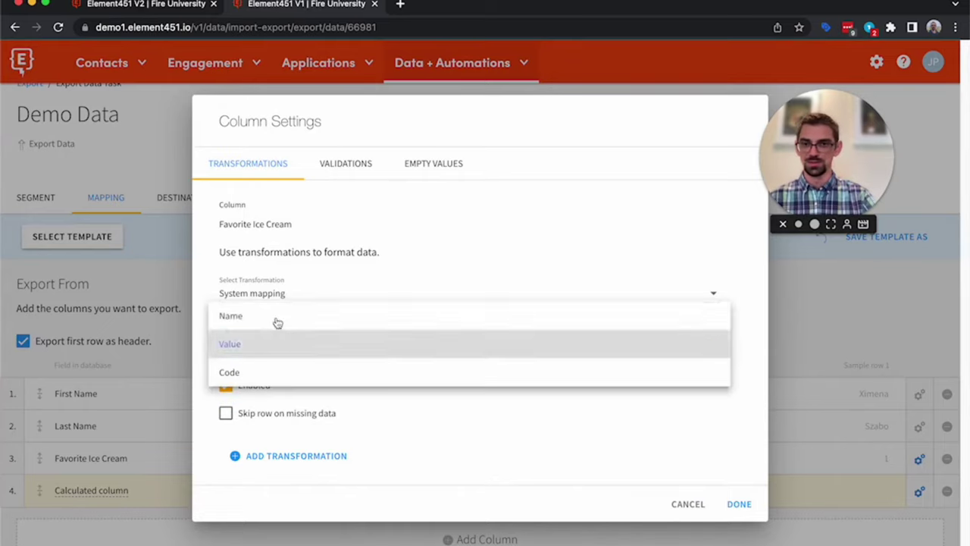
pyautogui.click(281, 317)
pyautogui.click(738, 504)
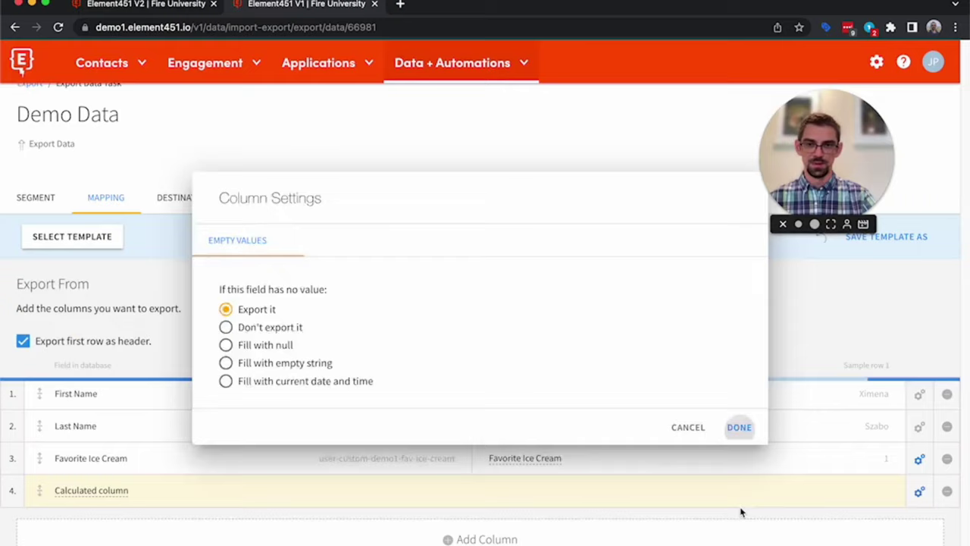
pyautogui.click(269, 200)
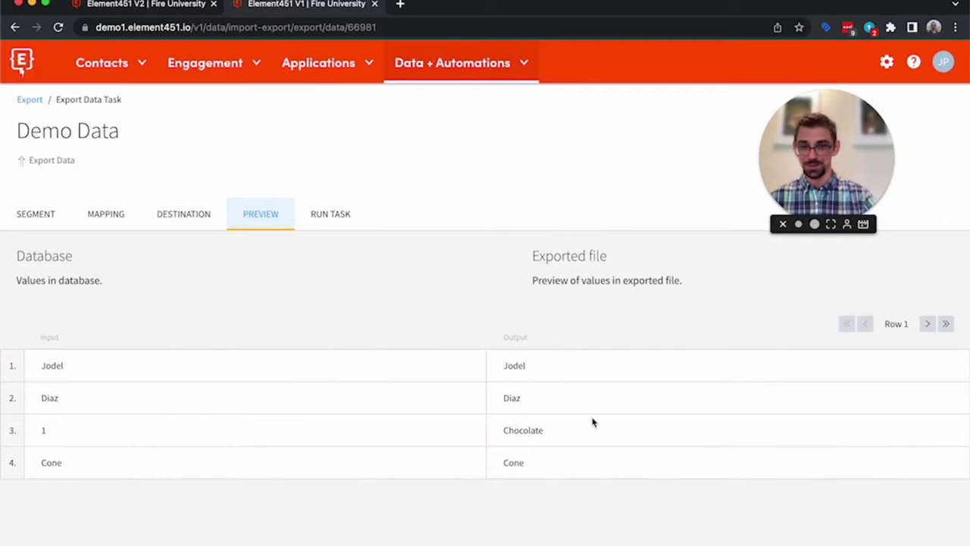
pyautogui.click(340, 215)
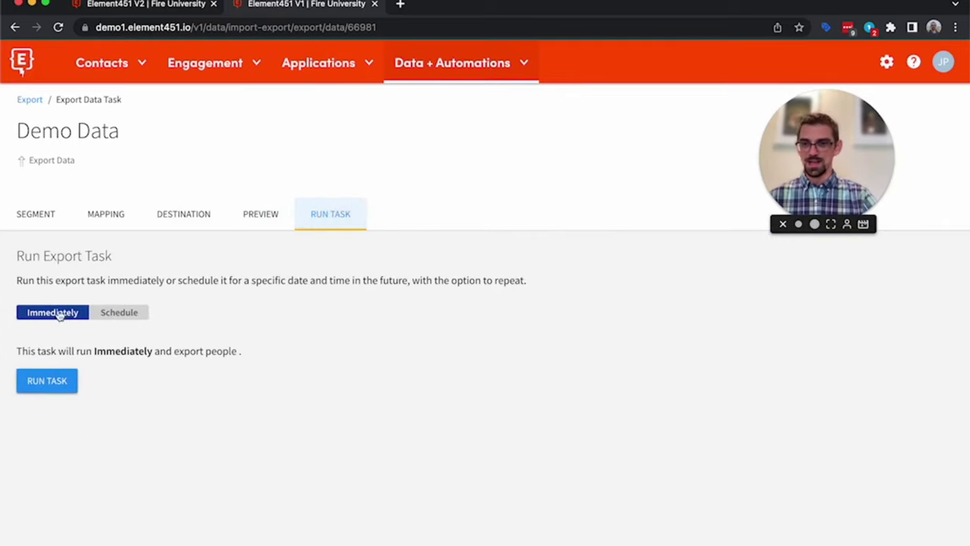
# Explore scheduling options (PM time, repeat, extra run time), then revert to Immediately
pyautogui.click(113, 313)
pyautogui.click(149, 398)
pyautogui.click(145, 357)
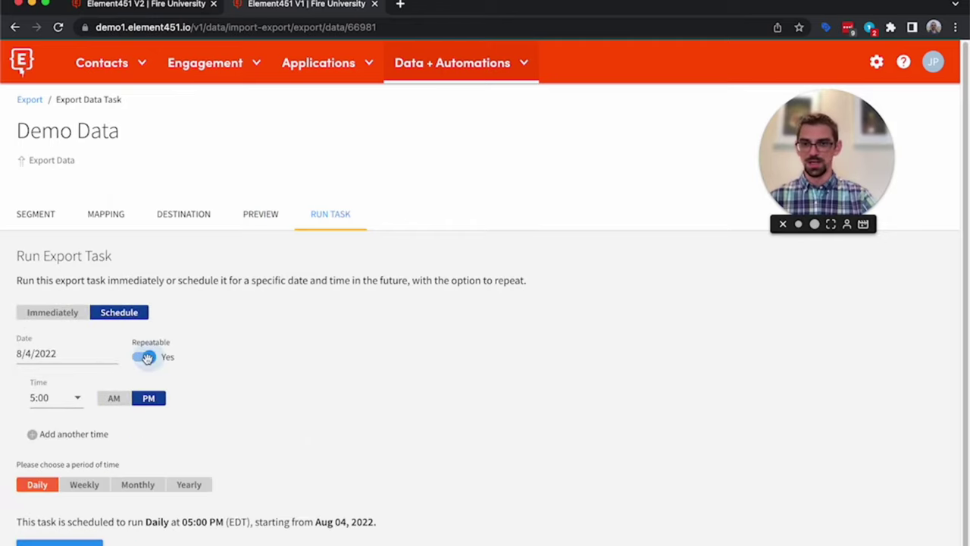
pyautogui.click(87, 434)
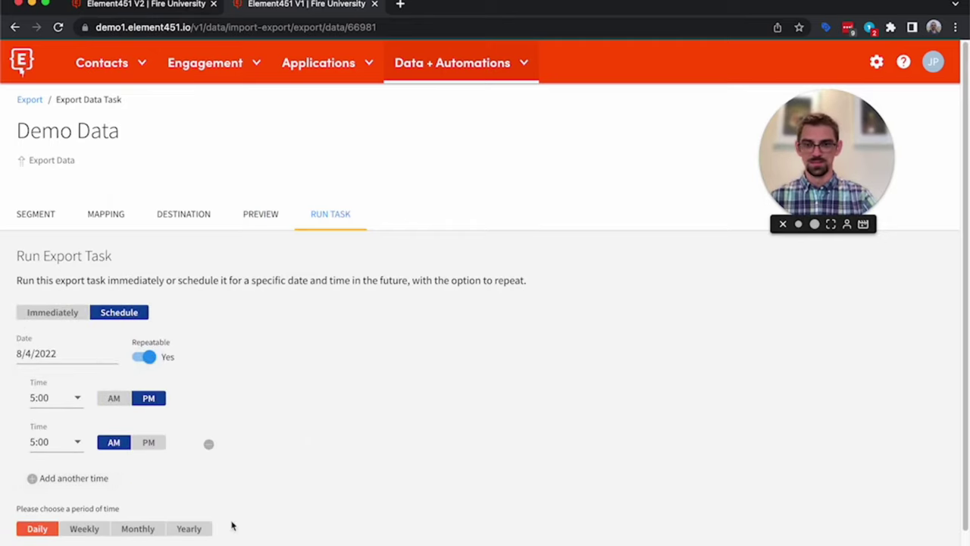
pyautogui.click(208, 444)
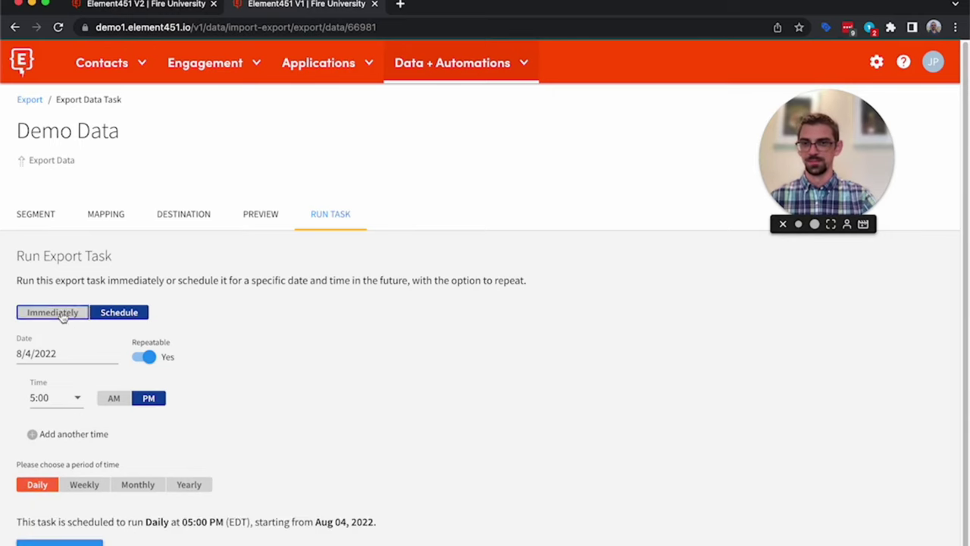
pyautogui.click(63, 317)
# Review the task's summary and notification options, then confirm running the Demo Data export
pyautogui.click(28, 383)
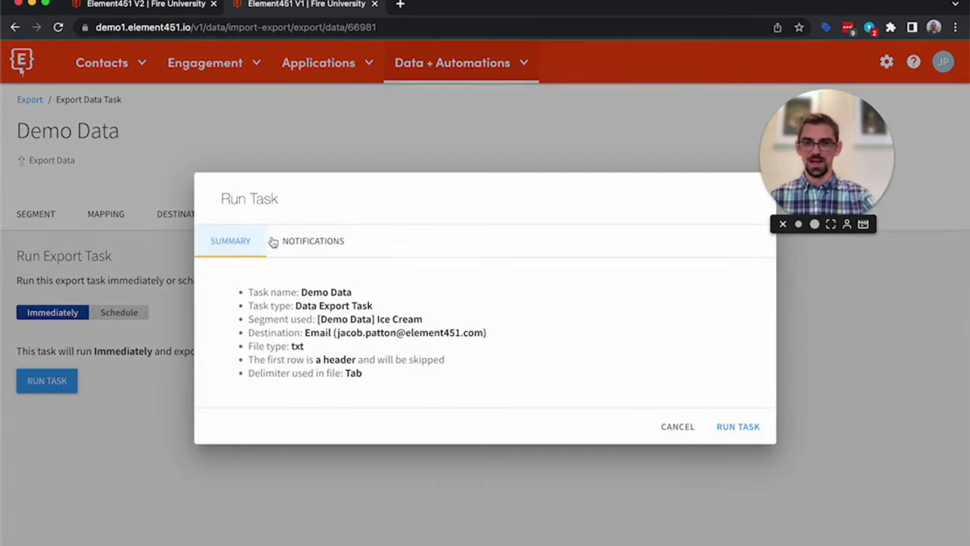
pyautogui.click(319, 241)
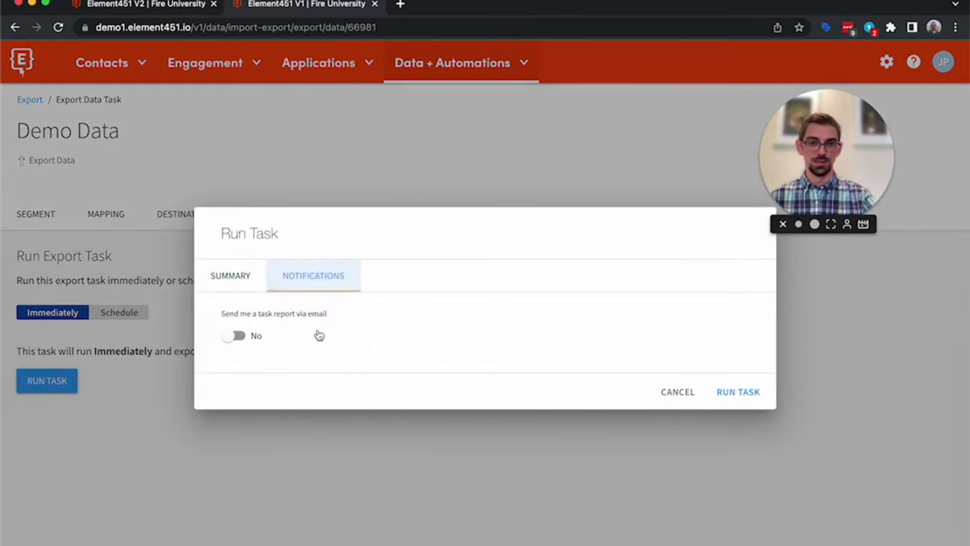
pyautogui.click(228, 281)
pyautogui.click(736, 424)
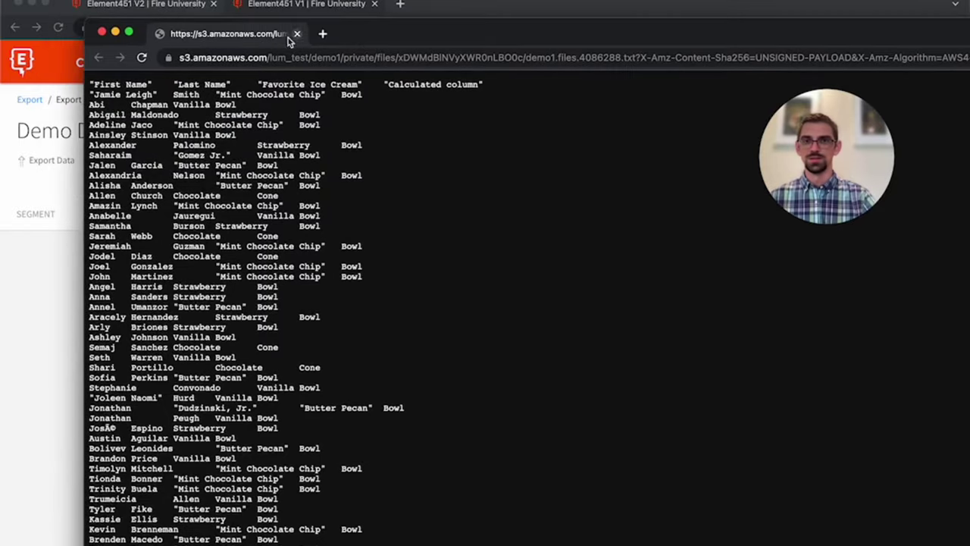
# Move the exported S3 text file from its popup window into a full tab in the main Chrome window
pyautogui.moveTo(288, 38); pyautogui.dragTo(422, 15)
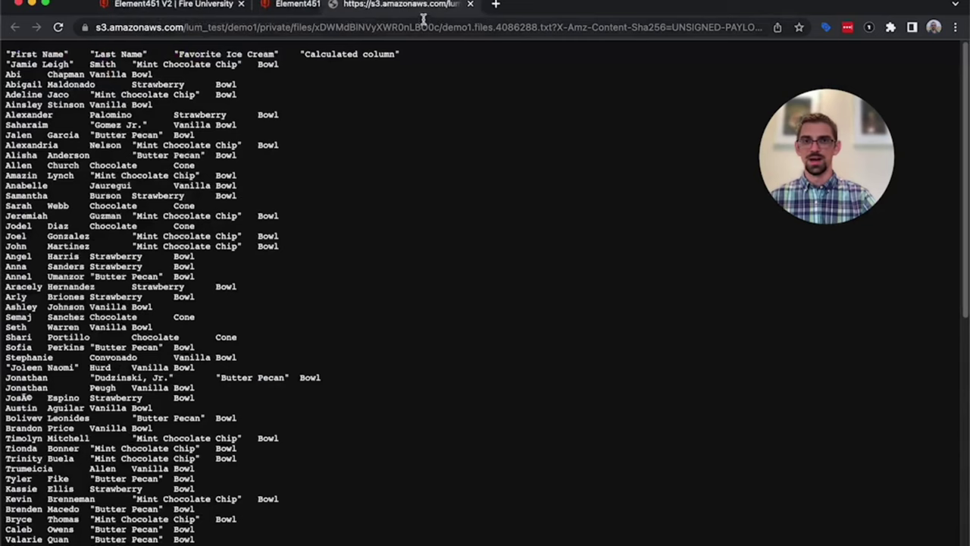